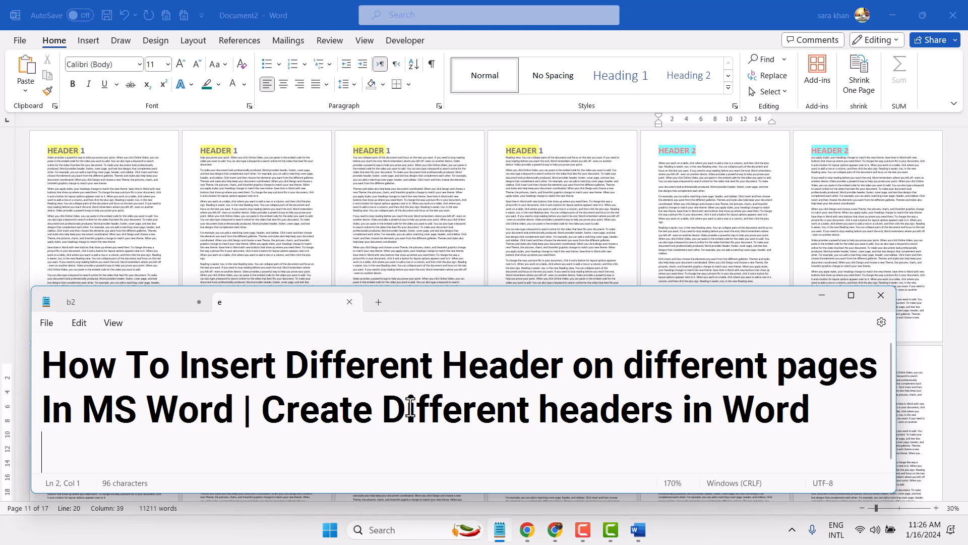
Minimize the note window and examine the different headers across all pages of the sample document
{"action": "left_click", "coordinate": [823, 296]}
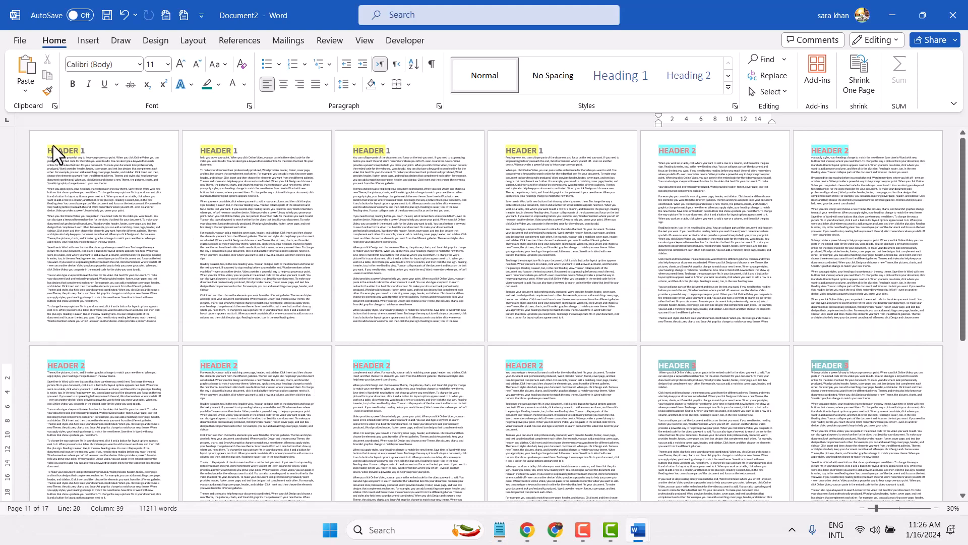
{"action": "scroll", "coordinate": [478, 300], "scroll_direction": "down", "scroll_amount": 3}
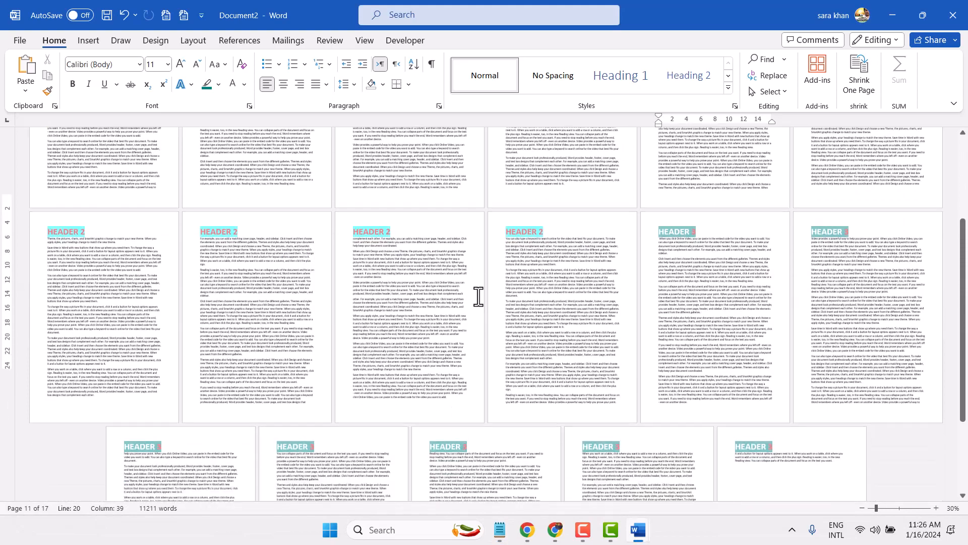
{"action": "scroll", "coordinate": [477, 296], "scroll_direction": "down", "scroll_amount": 3}
{"action": "scroll", "coordinate": [476, 296], "scroll_direction": "up", "scroll_amount": 5}
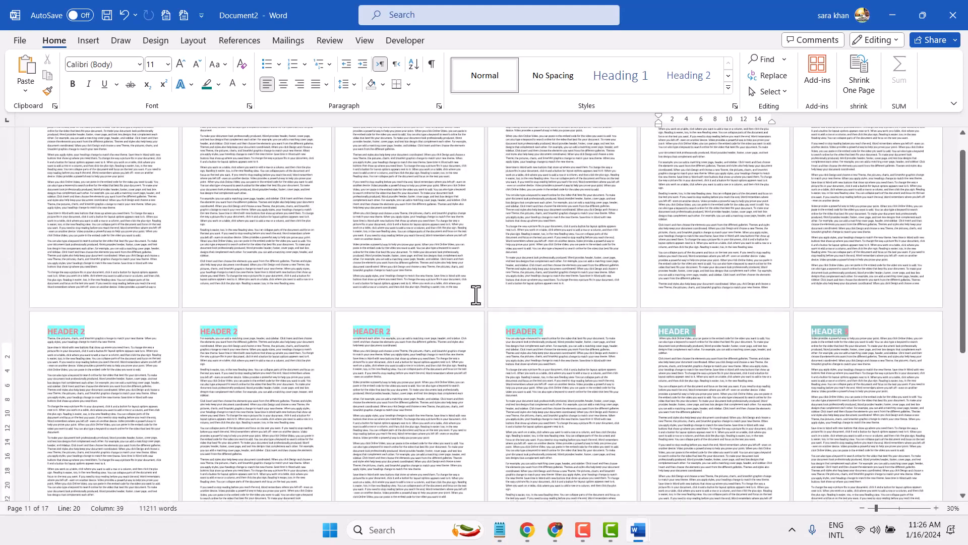
{"action": "scroll", "coordinate": [475, 295], "scroll_direction": "up", "scroll_amount": 1}
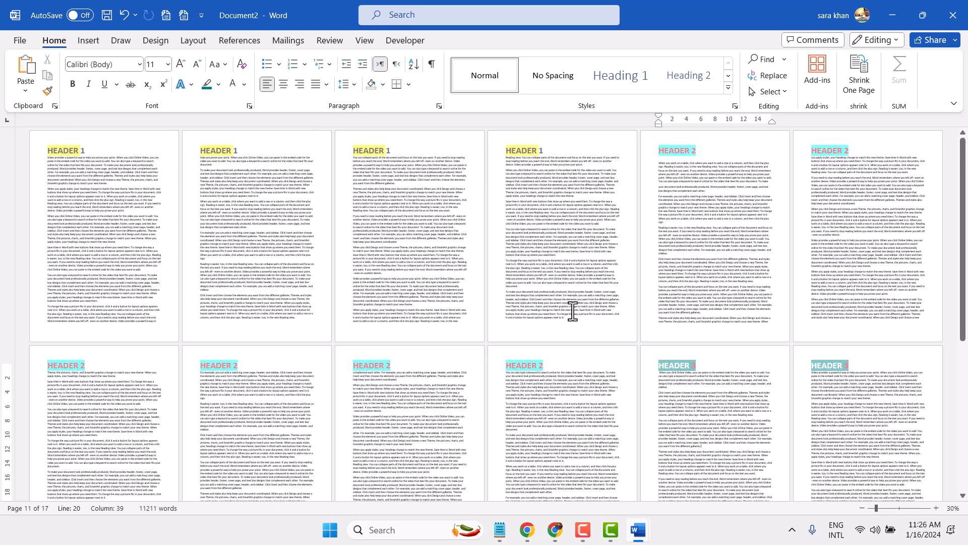
{"action": "scroll", "coordinate": [572, 309], "scroll_direction": "down", "scroll_amount": 2}
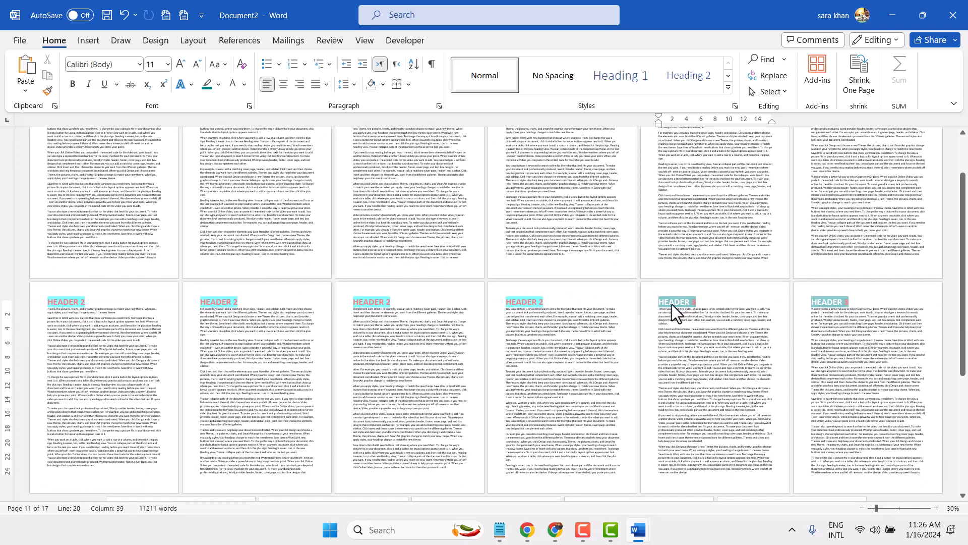
{"action": "scroll", "coordinate": [473, 288], "scroll_direction": "down", "scroll_amount": 7}
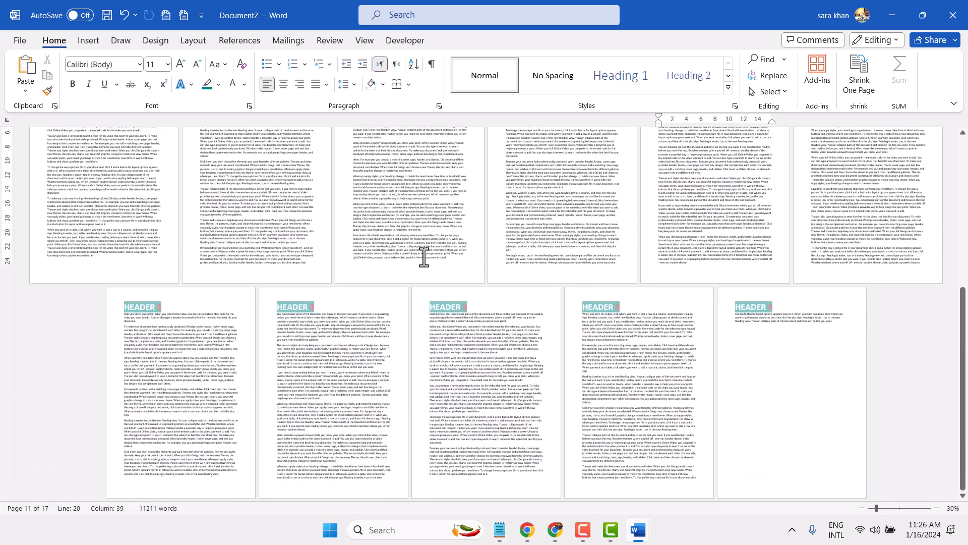
Copy the entire body text of the sample document
{"action": "left_click", "coordinate": [150, 177]}
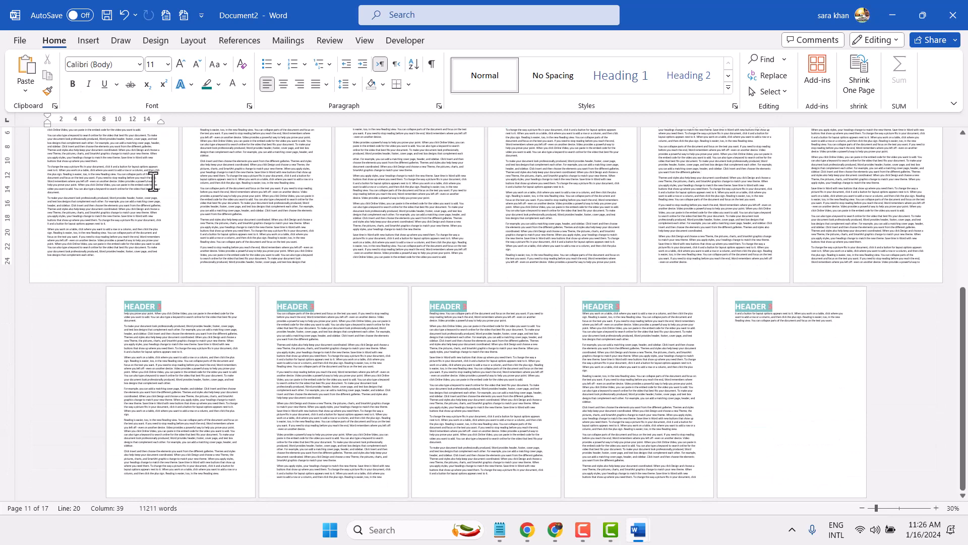
{"action": "key", "text": "ctrl+a"}
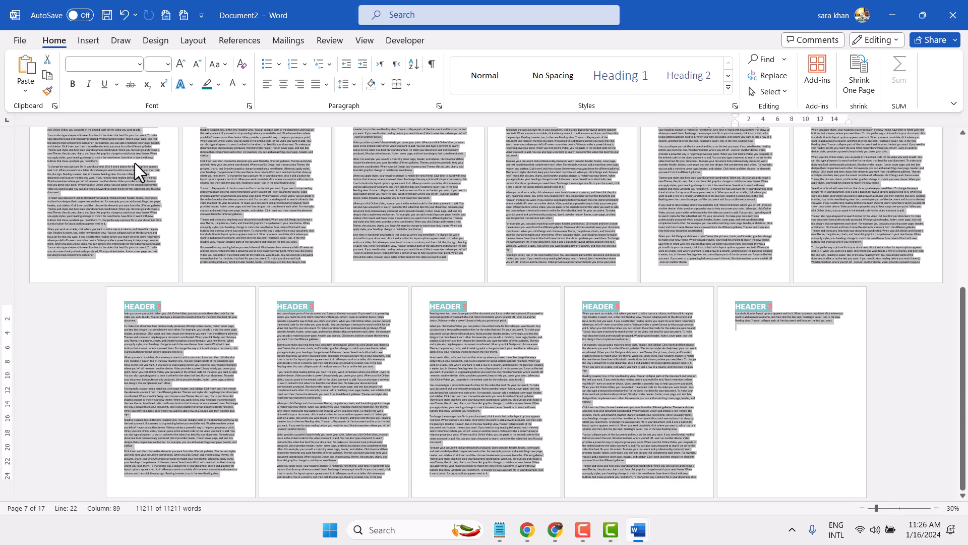
{"action": "right_click", "coordinate": [134, 162]}
{"action": "left_click", "coordinate": [166, 212]}
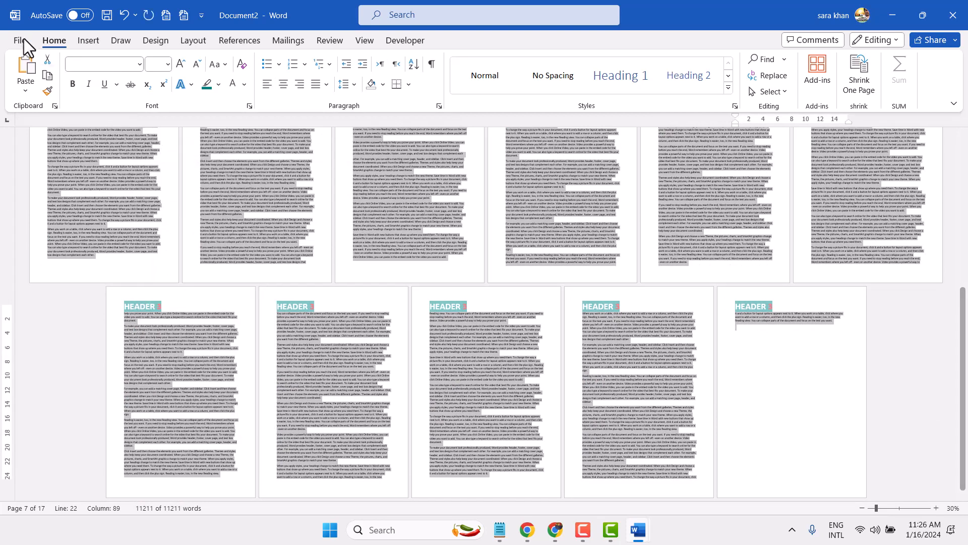
Create a new blank document and paste the copied body text into it
{"action": "left_click", "coordinate": [21, 37]}
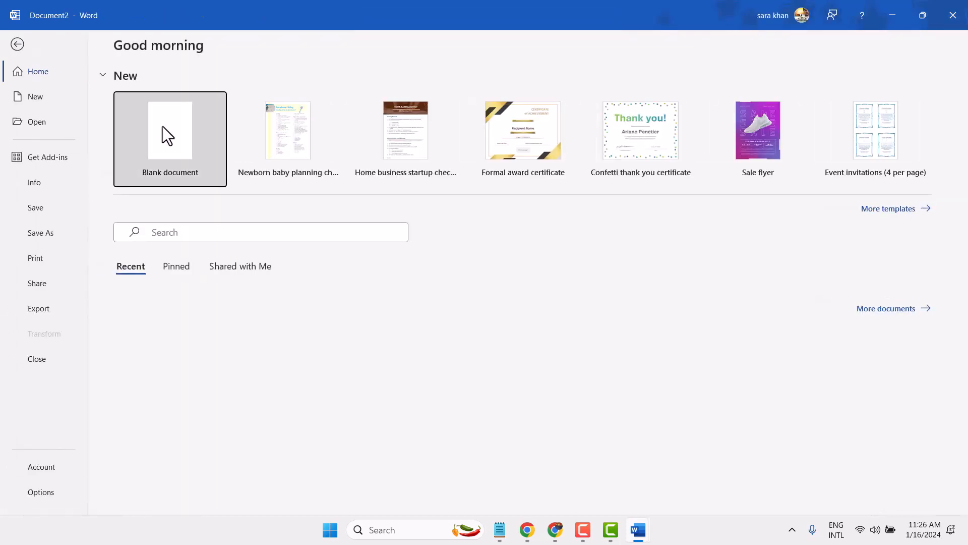
{"action": "left_click", "coordinate": [162, 126]}
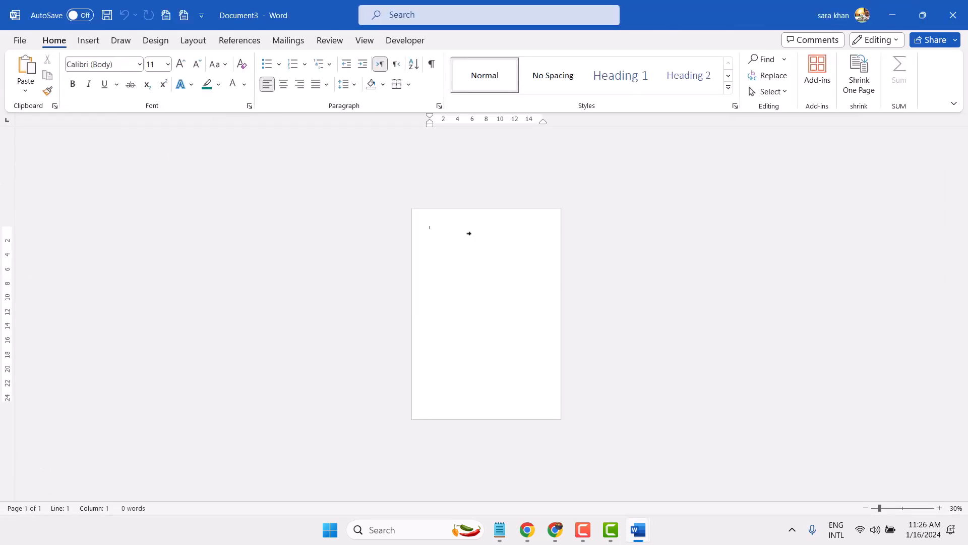
{"action": "right_click", "coordinate": [461, 247]}
{"action": "left_click", "coordinate": [546, 334]}
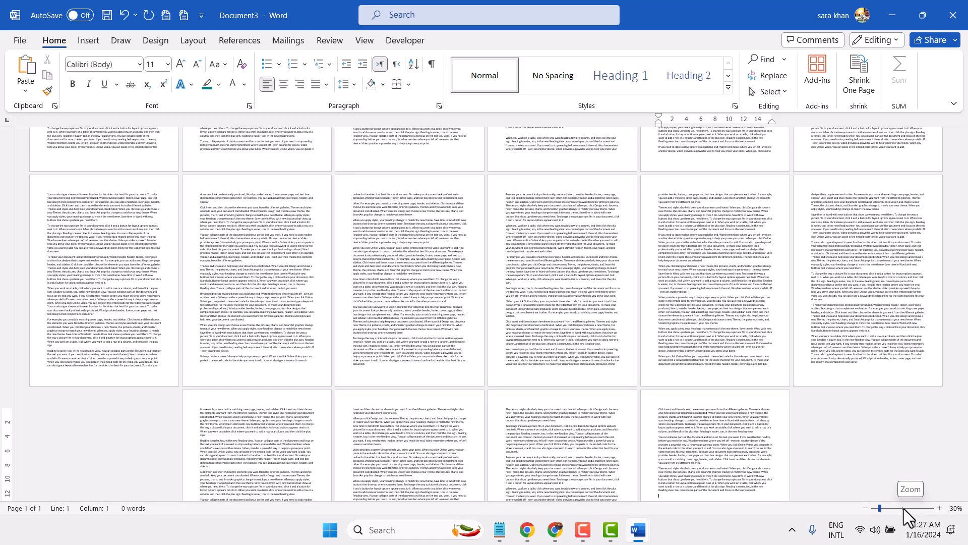
Open the header on the first page and enter "HEADER 1" in bold at 48 pt
{"action": "left_click", "coordinate": [903, 508]}
{"action": "scroll", "coordinate": [335, 359], "scroll_direction": "up", "scroll_amount": 5}
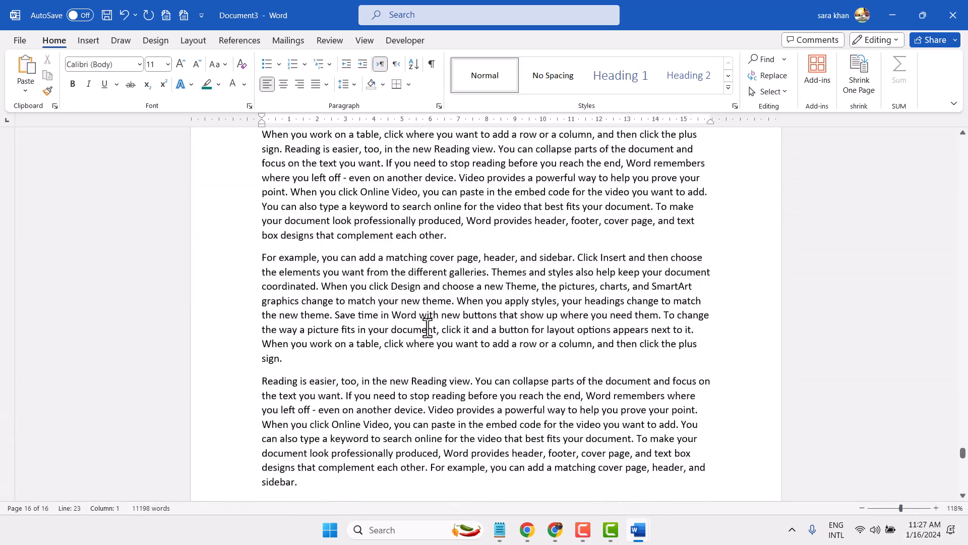
{"action": "scroll", "coordinate": [427, 328], "scroll_direction": "up", "scroll_amount": 7}
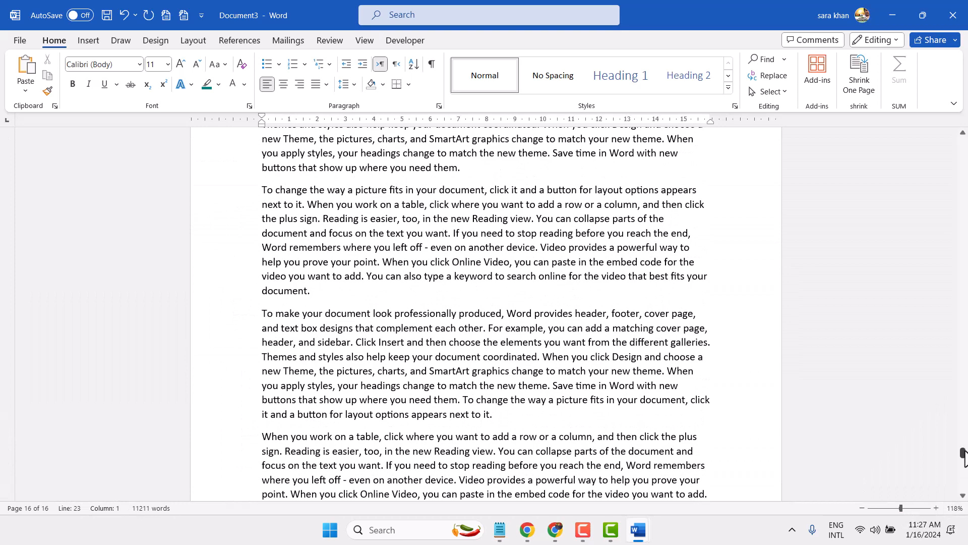
{"action": "left_click_drag", "start_coordinate": [963, 456], "coordinate": [963, 142]}
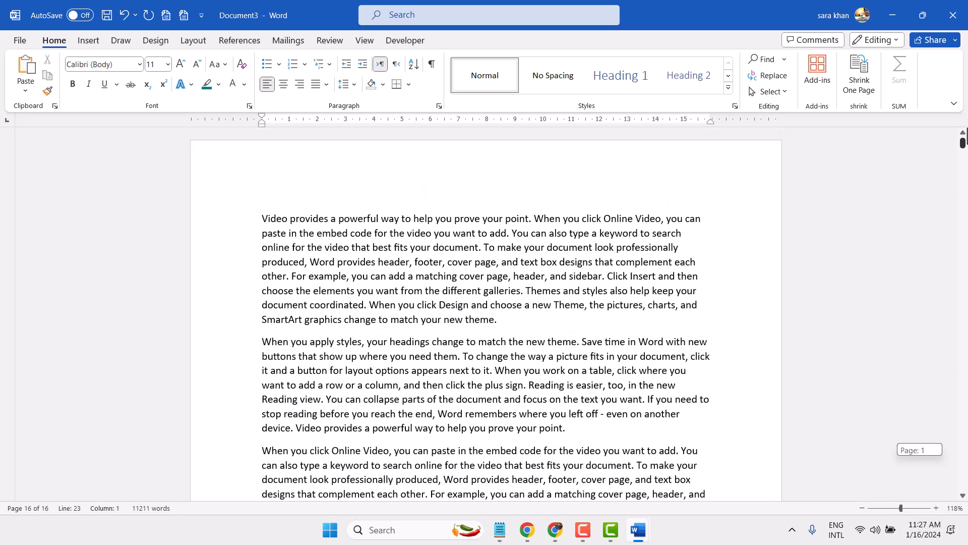
{"action": "double_click", "coordinate": [352, 162]}
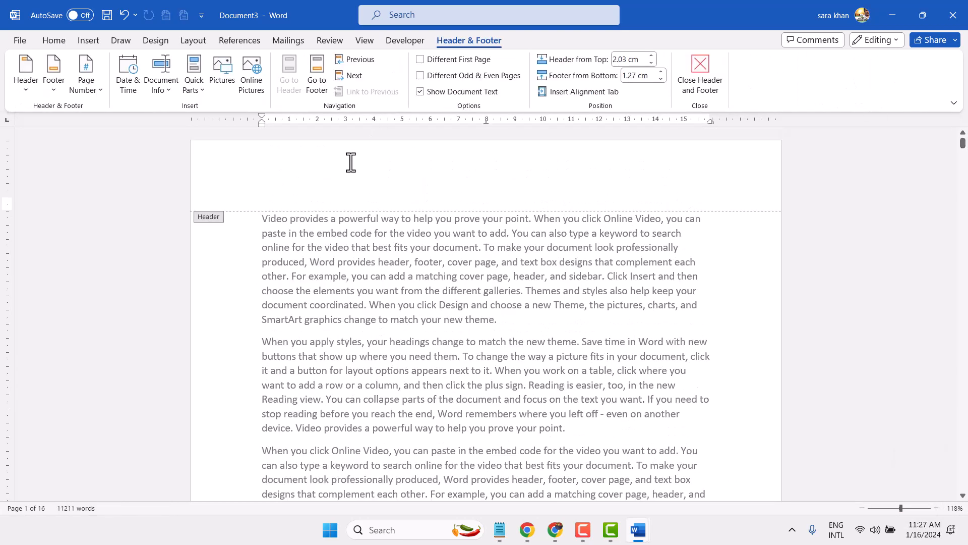
{"action": "left_click", "coordinate": [61, 41]}
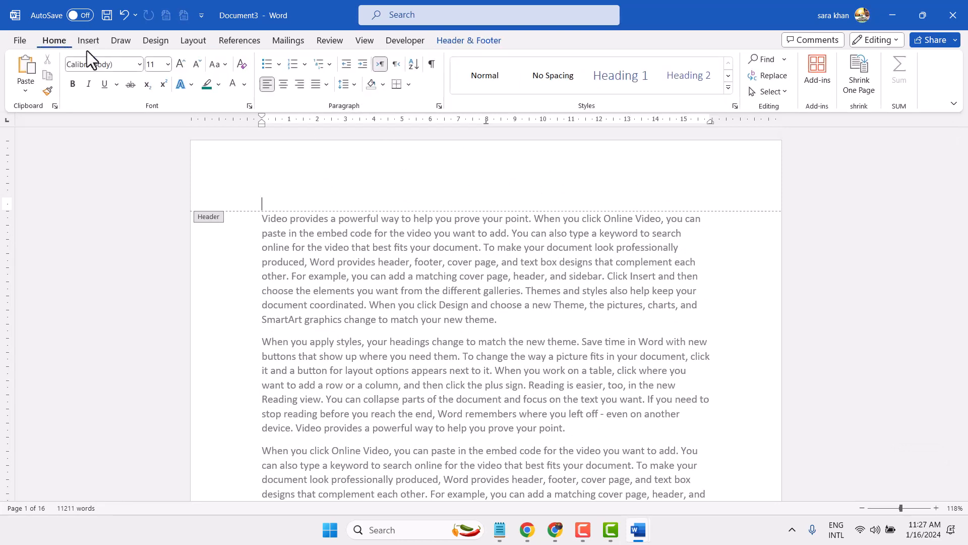
{"action": "left_click", "coordinate": [167, 64]}
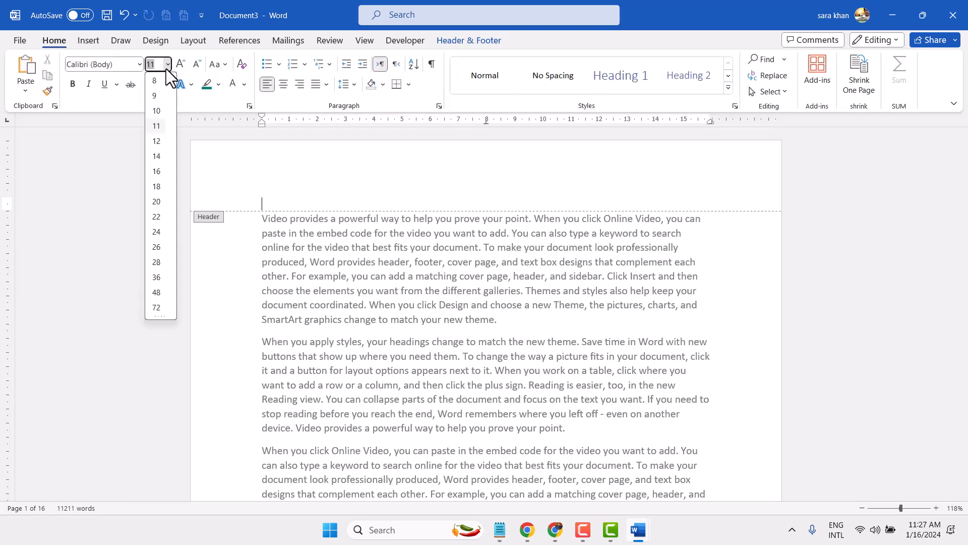
{"action": "left_click", "coordinate": [156, 292]}
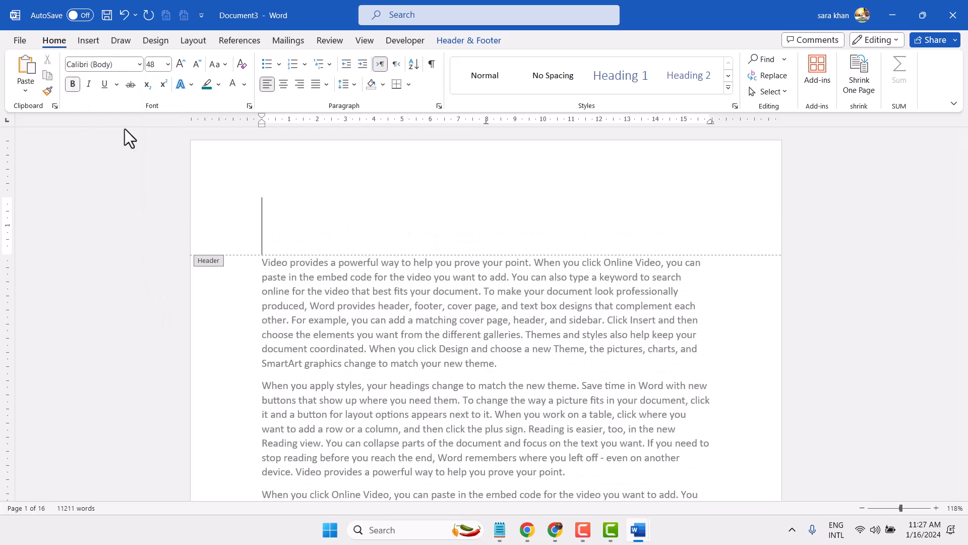
{"action": "type", "text": "H"}
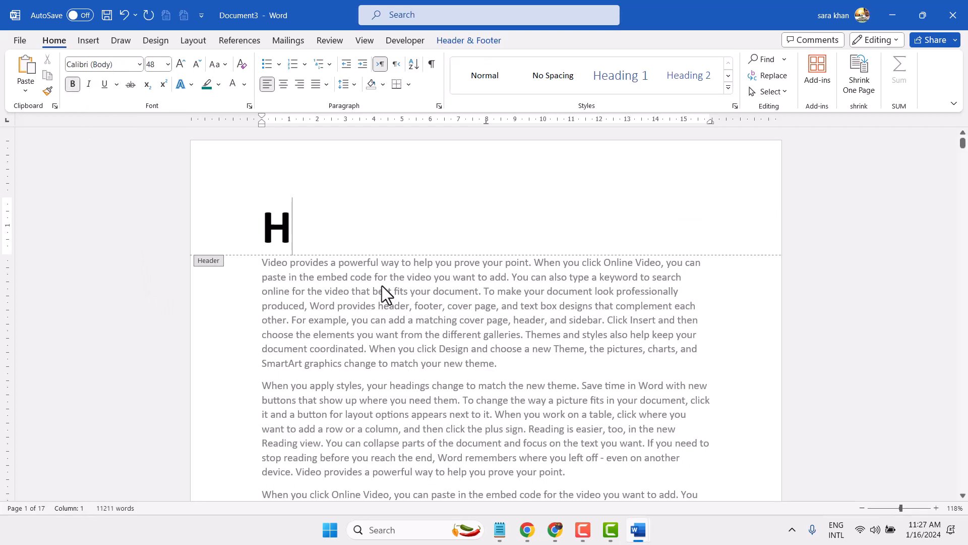
{"action": "type", "text": "EADER"}
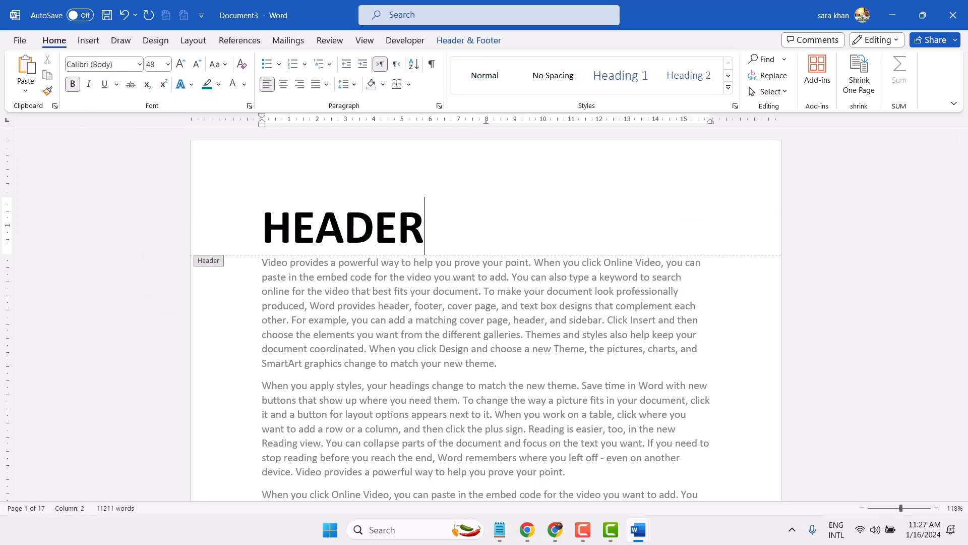
{"action": "type", "text": " 1"}
Highlight the "HEADER 1" text in yellow
{"action": "triple_click", "coordinate": [359, 227]}
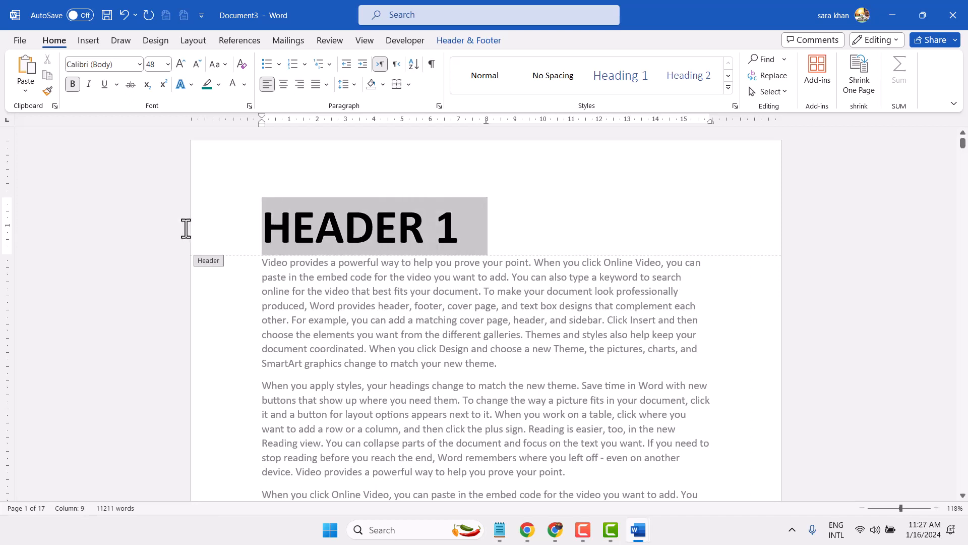
{"action": "left_click", "coordinate": [217, 90]}
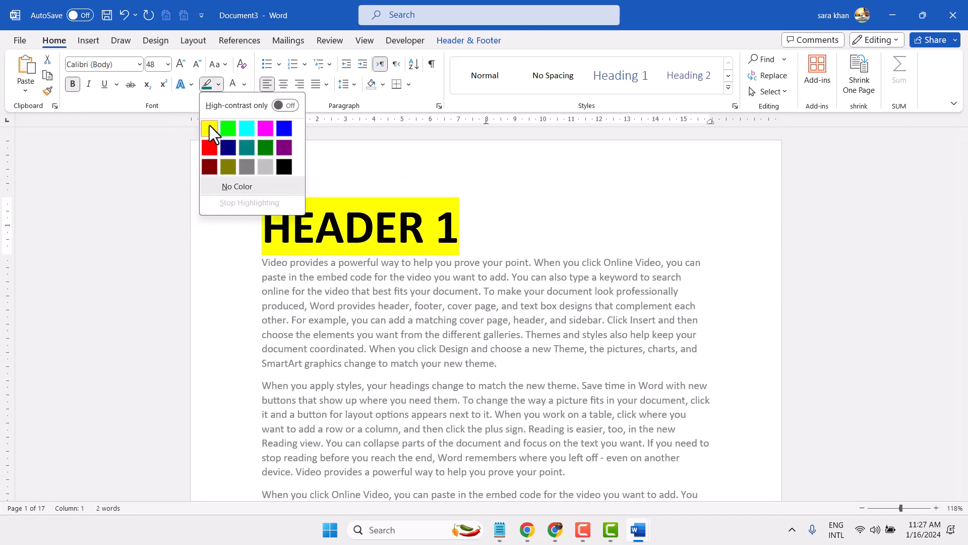
{"action": "left_click", "coordinate": [209, 125]}
Close header editing and insert a Next Page section break at the end of page 4's text
{"action": "scroll", "coordinate": [331, 355], "scroll_direction": "down", "scroll_amount": 5}
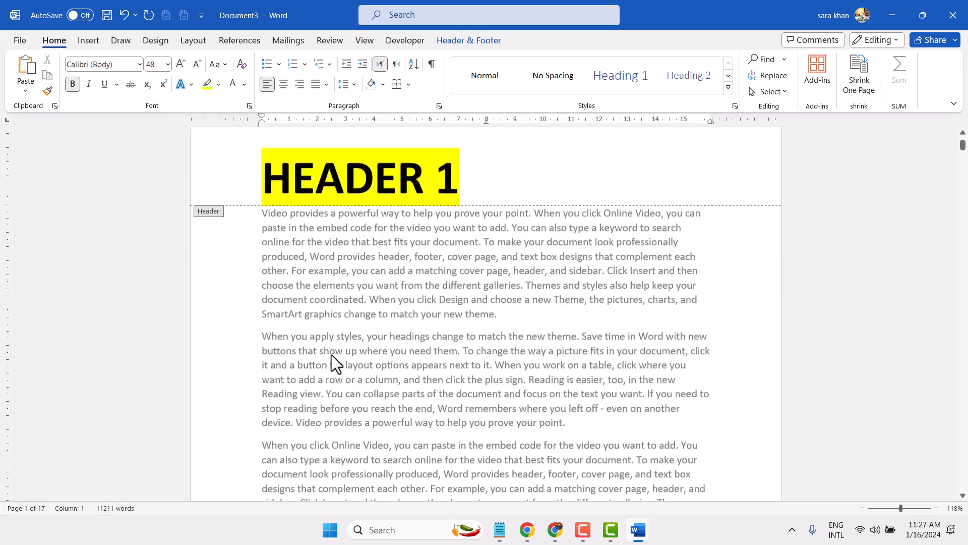
{"action": "scroll", "coordinate": [331, 355], "scroll_direction": "down", "scroll_amount": 20}
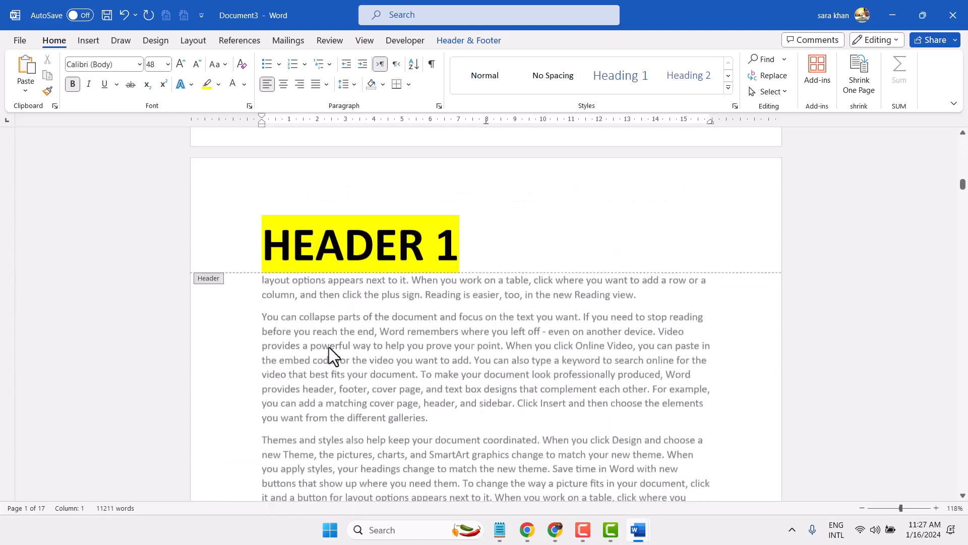
{"action": "scroll", "coordinate": [329, 347], "scroll_direction": "down", "scroll_amount": 15}
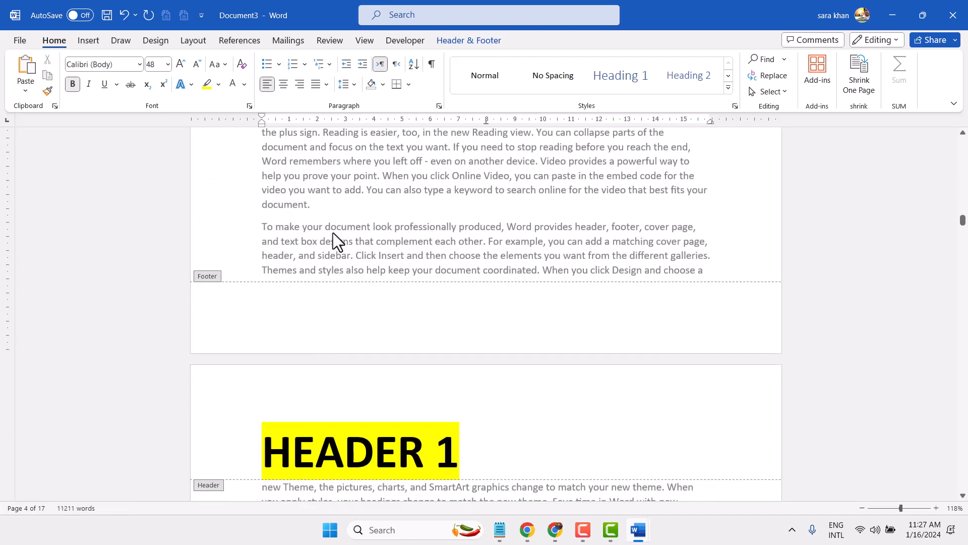
{"action": "scroll", "coordinate": [333, 232], "scroll_direction": "down", "scroll_amount": 5}
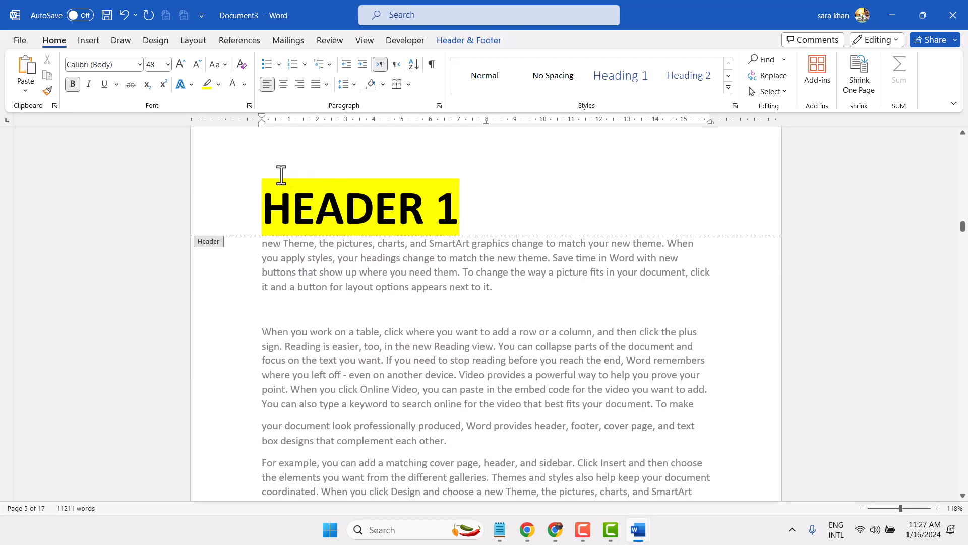
{"action": "scroll", "coordinate": [343, 308], "scroll_direction": "up", "scroll_amount": 6}
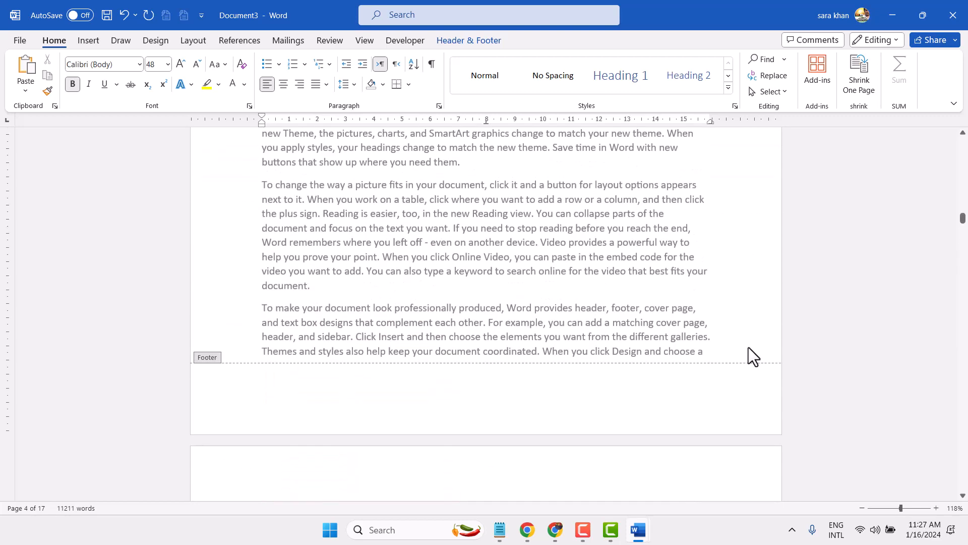
{"action": "double_click", "coordinate": [711, 347]}
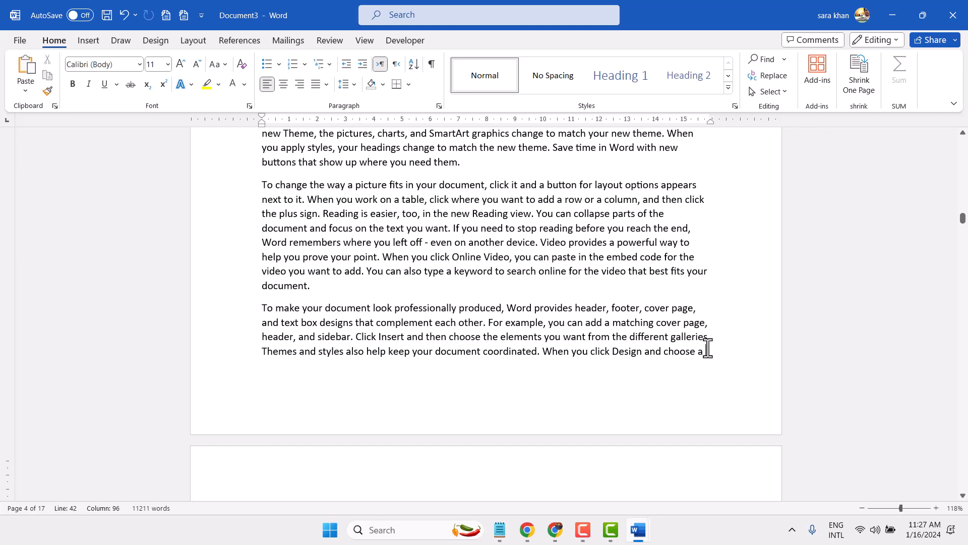
{"action": "left_click", "coordinate": [193, 40]}
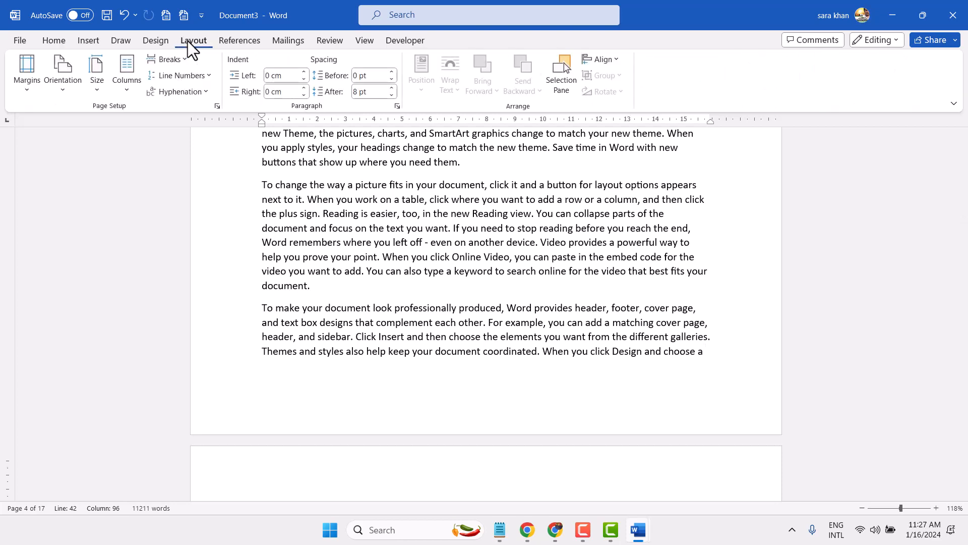
{"action": "left_click", "coordinate": [172, 59]}
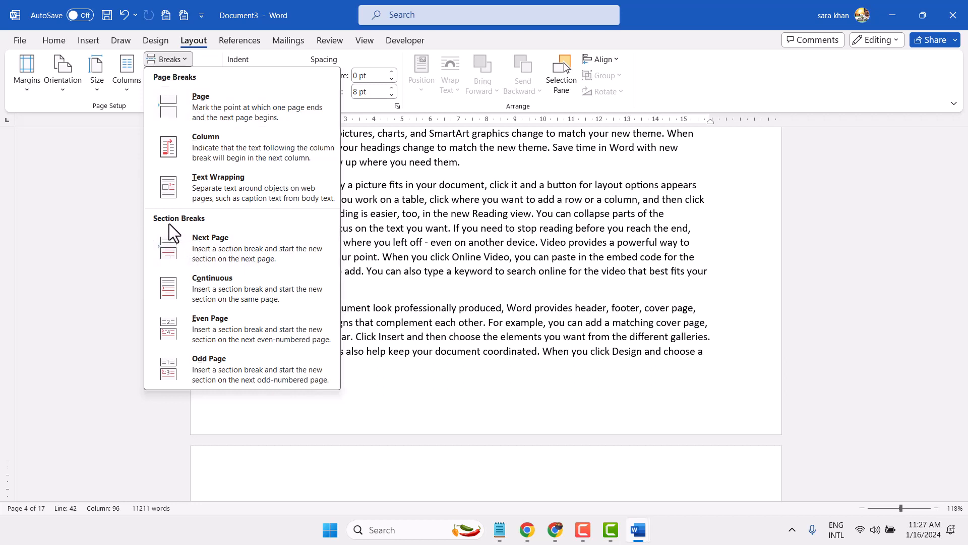
{"action": "left_click", "coordinate": [208, 244]}
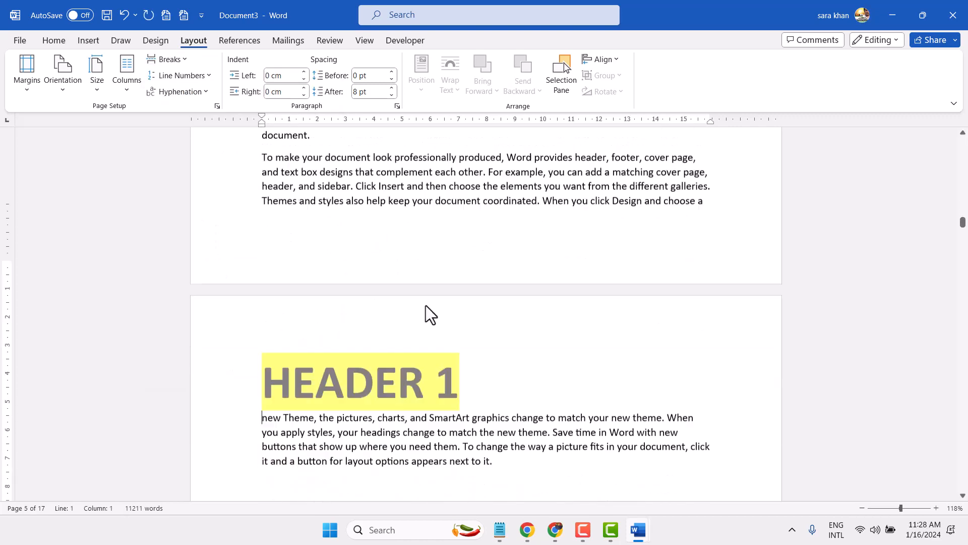
{"action": "scroll", "coordinate": [427, 305], "scroll_direction": "down", "scroll_amount": 2}
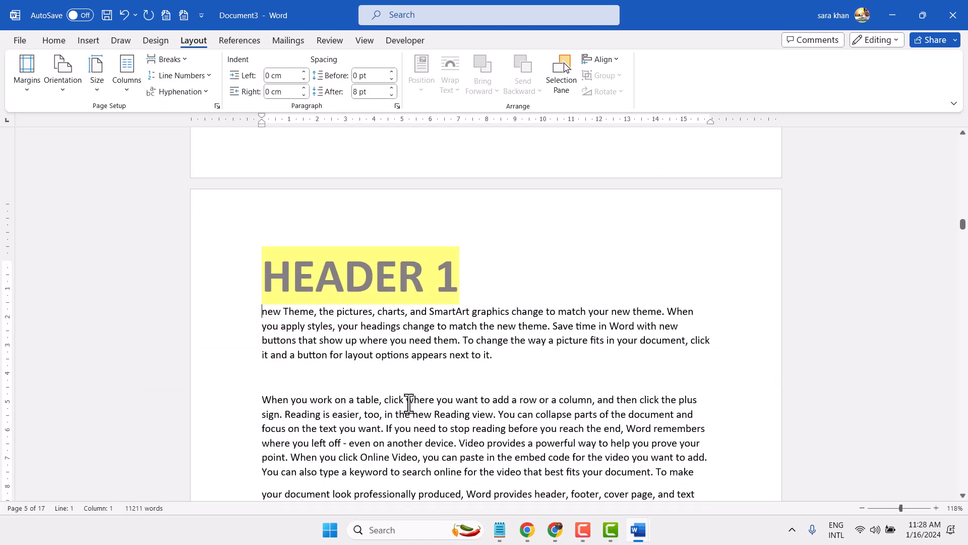
{"action": "double_click", "coordinate": [408, 400]}
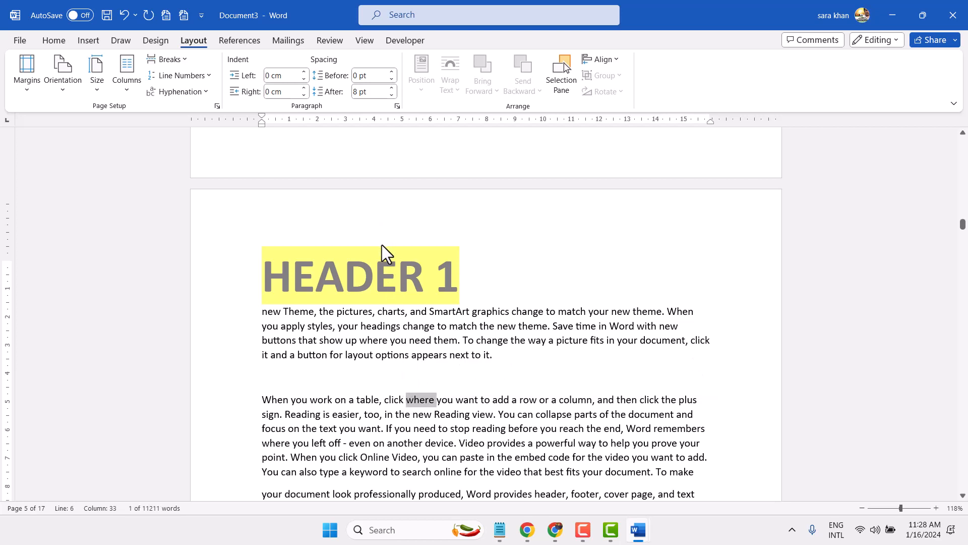
{"action": "double_click", "coordinate": [370, 401]}
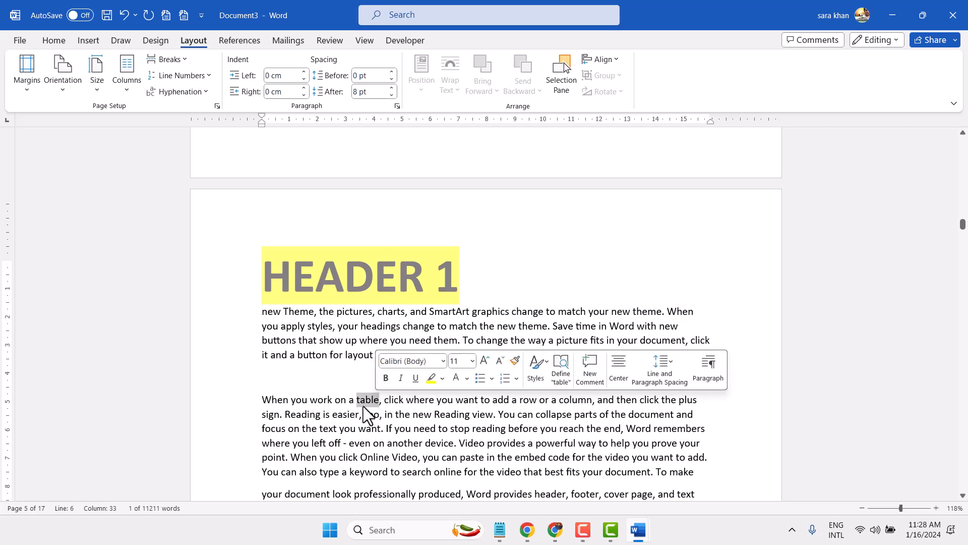
Turn off Link to Previous for the section 2 header on page 5, then close header editing
{"action": "left_click", "coordinate": [363, 407]}
{"action": "double_click", "coordinate": [460, 251]}
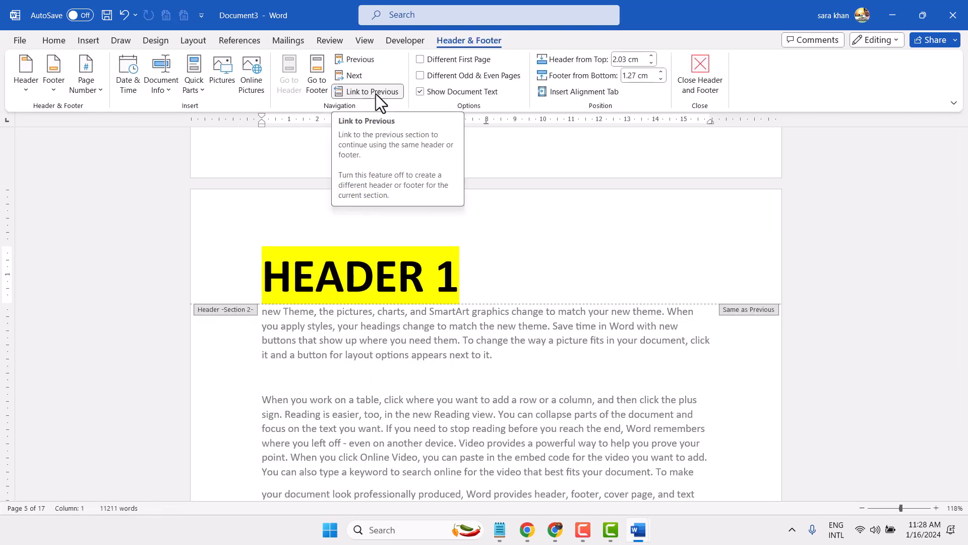
{"action": "left_click", "coordinate": [376, 92]}
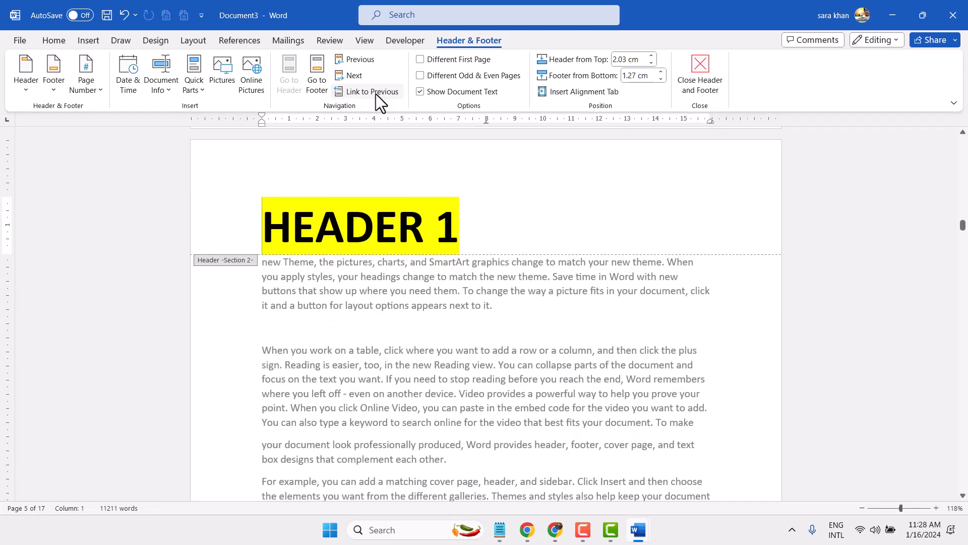
{"action": "double_click", "coordinate": [380, 346]}
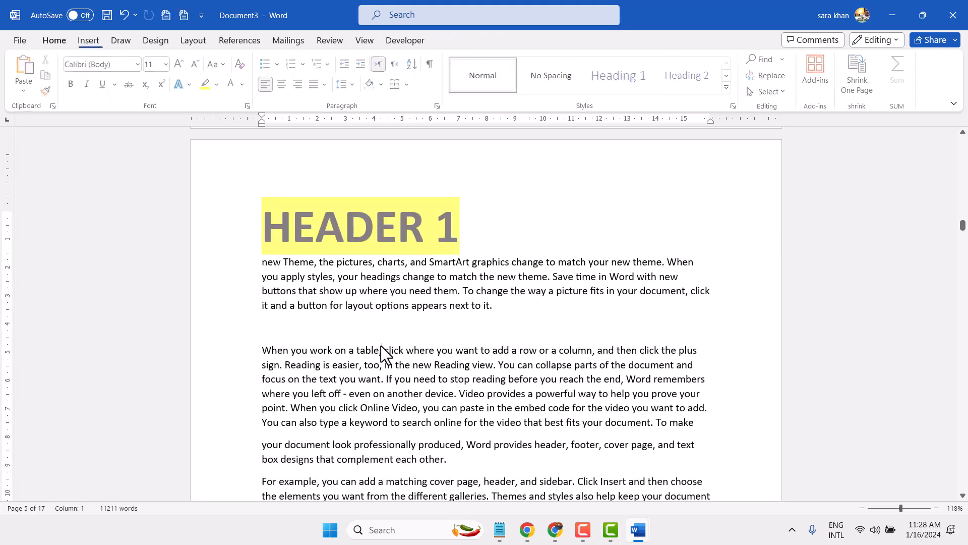
Reopen the section 2 header on page 5 and change its text to "HEADER 2"
{"action": "scroll", "coordinate": [378, 365], "scroll_direction": "down", "scroll_amount": 10}
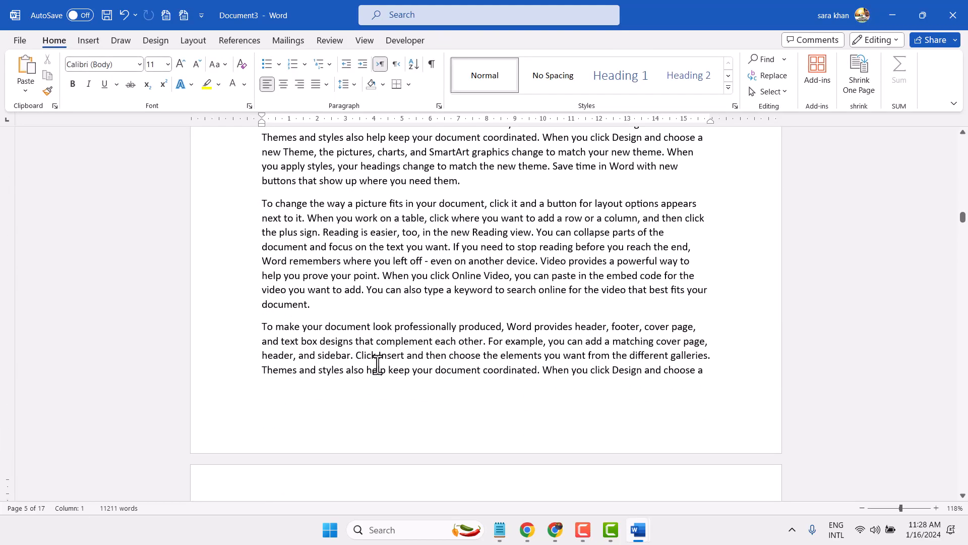
{"action": "scroll", "coordinate": [421, 361], "scroll_direction": "down", "scroll_amount": 1}
{"action": "left_click", "coordinate": [480, 344]}
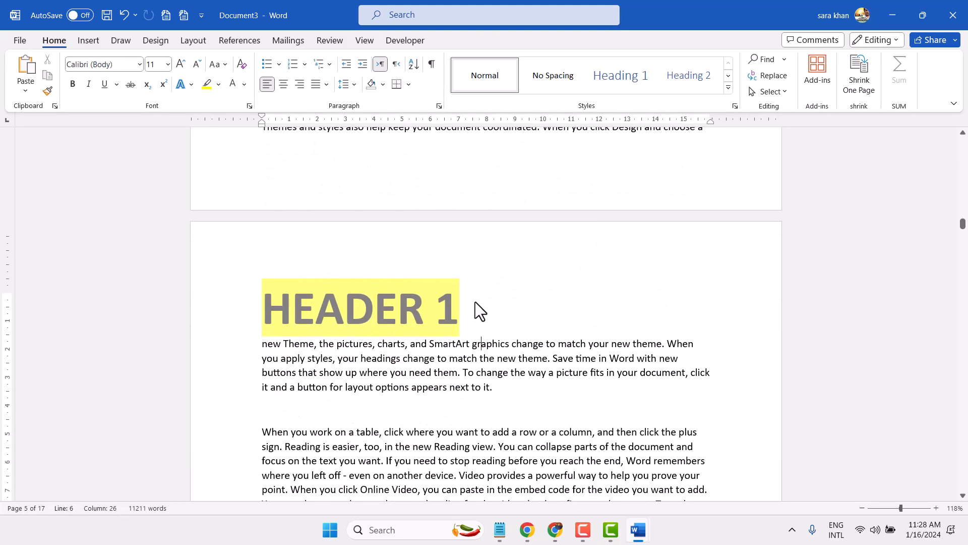
{"action": "double_click", "coordinate": [459, 288]}
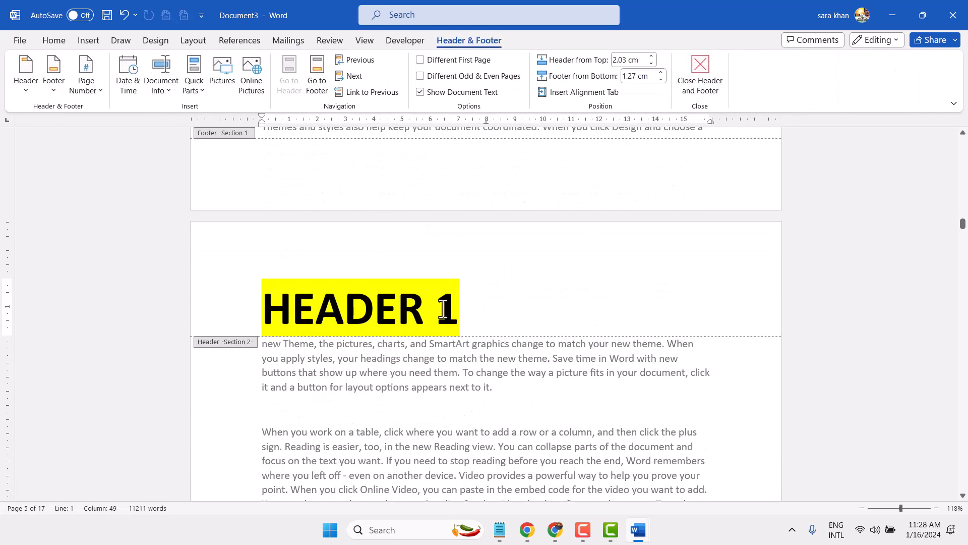
{"action": "double_click", "coordinate": [461, 310]}
{"action": "type", "text": "2"}
Highlight the whole "HEADER 2" text in turquoise
{"action": "left_click_drag", "start_coordinate": [483, 313], "coordinate": [275, 286]}
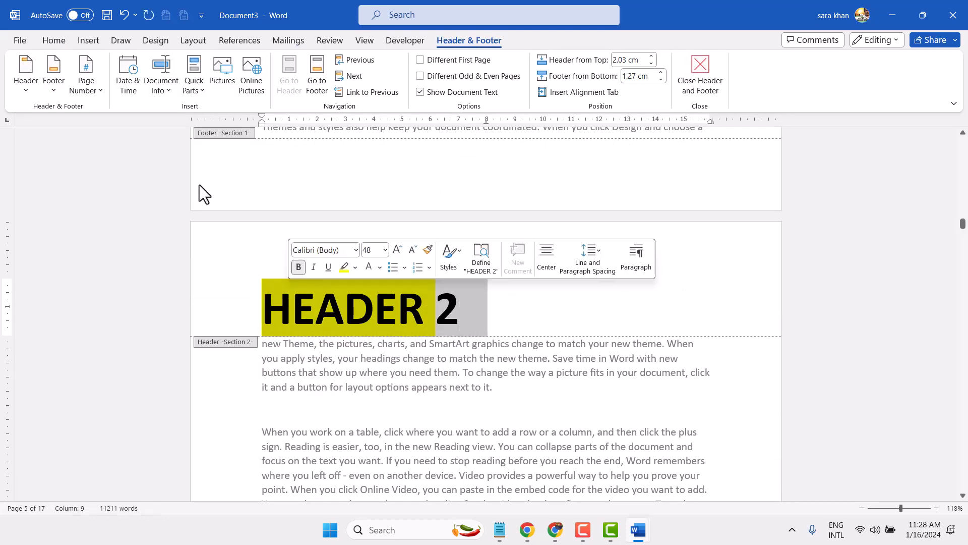
{"action": "left_click", "coordinate": [59, 41]}
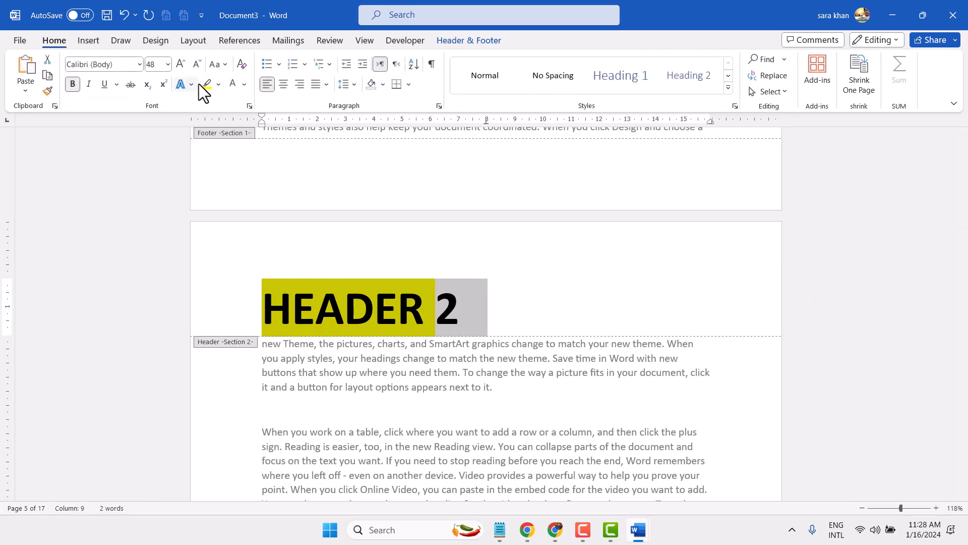
{"action": "left_click", "coordinate": [220, 85]}
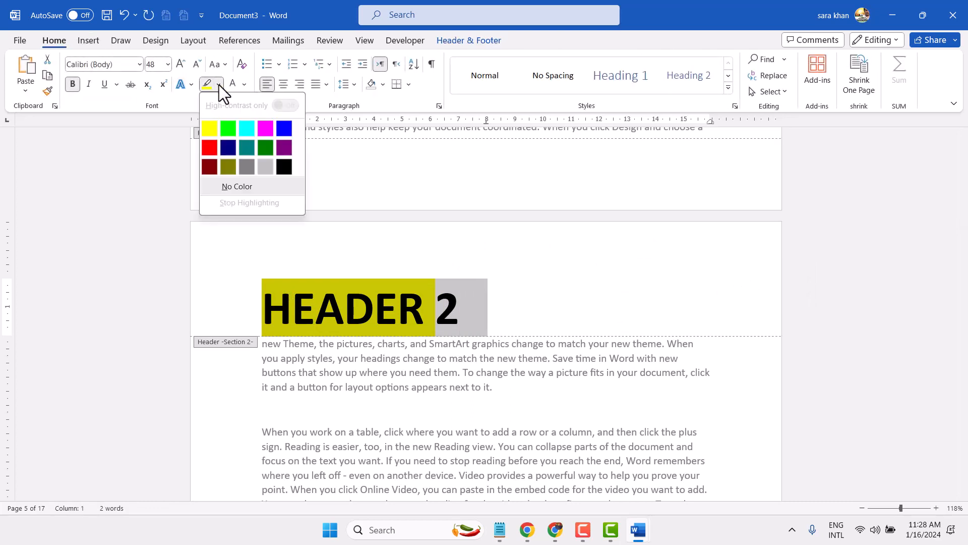
{"action": "left_click", "coordinate": [244, 129]}
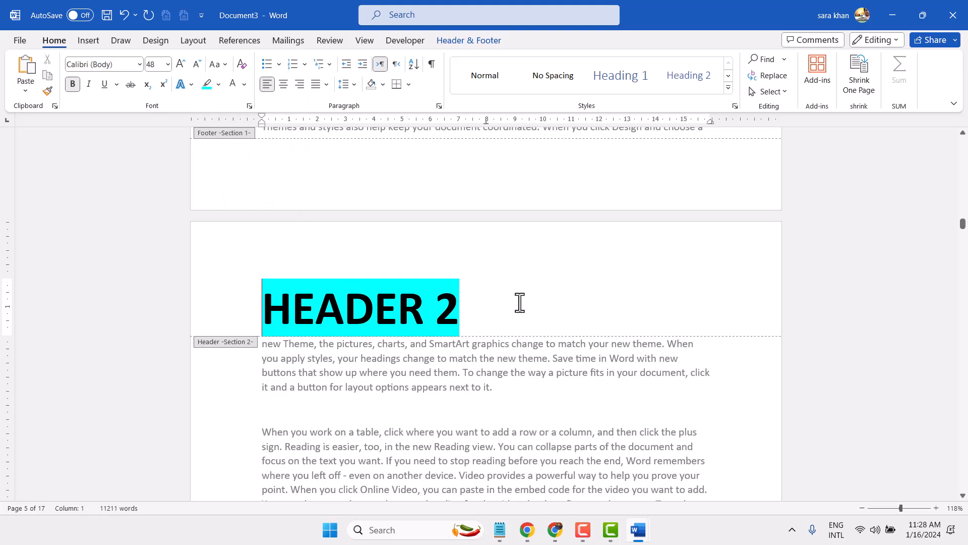
Review the headers on the pages before and after the section break, through to page 10
{"action": "scroll", "coordinate": [519, 301], "scroll_direction": "up", "scroll_amount": 15}
{"action": "scroll", "coordinate": [518, 300], "scroll_direction": "down", "scroll_amount": 20}
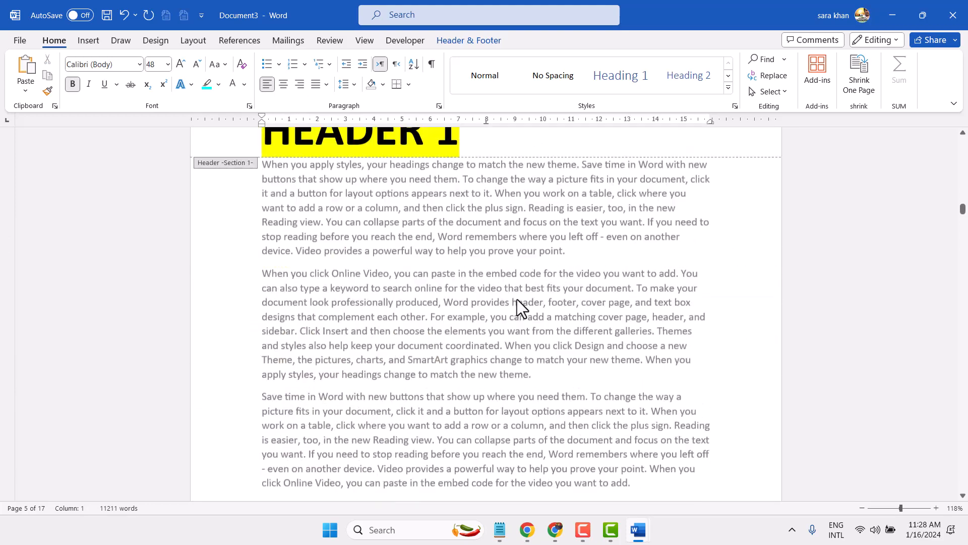
{"action": "scroll", "coordinate": [515, 298], "scroll_direction": "down", "scroll_amount": 15}
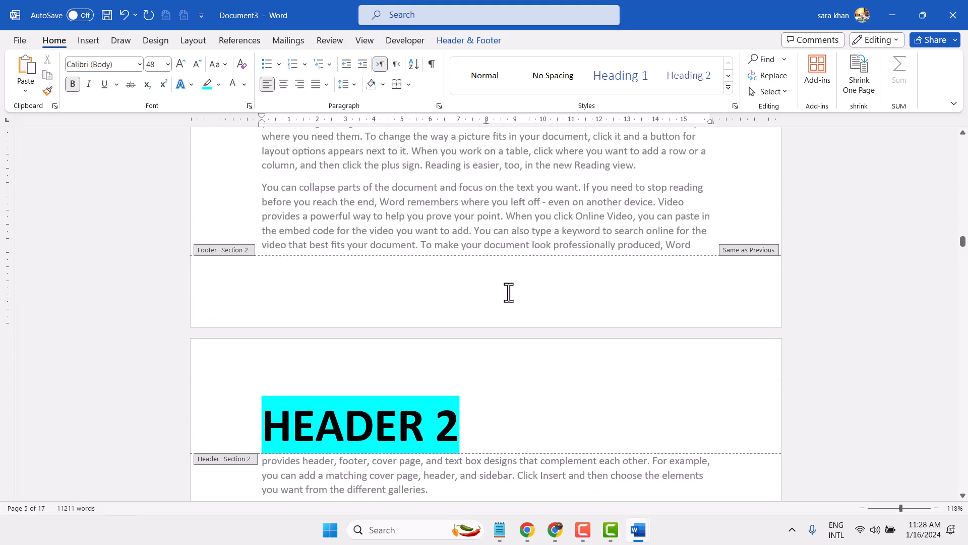
{"action": "scroll", "coordinate": [372, 261], "scroll_direction": "down", "scroll_amount": 15}
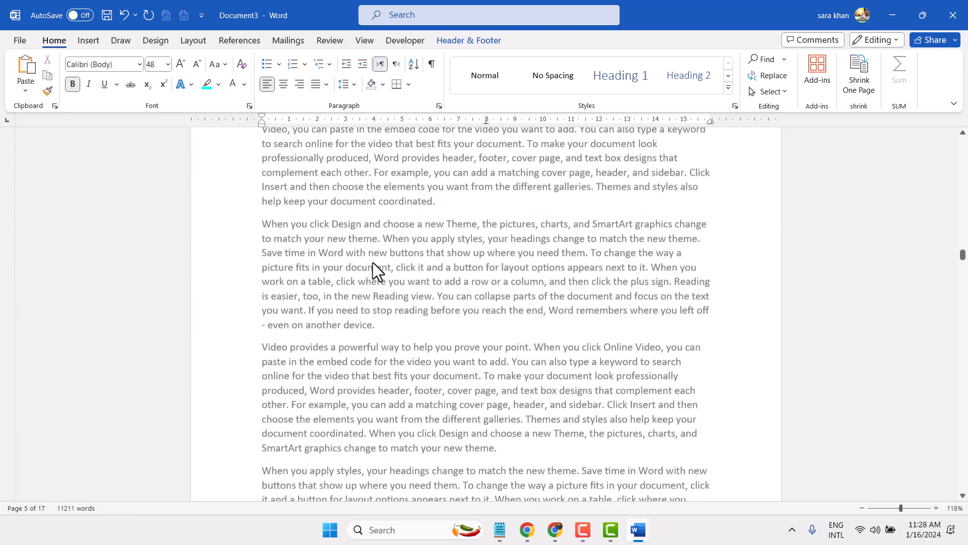
{"action": "scroll", "coordinate": [373, 262], "scroll_direction": "down", "scroll_amount": 20}
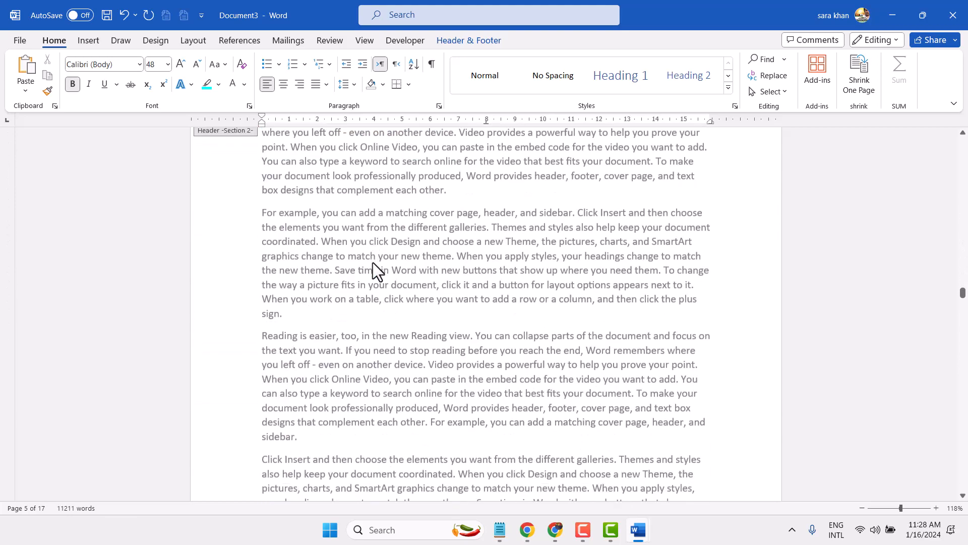
{"action": "scroll", "coordinate": [373, 261], "scroll_direction": "down", "scroll_amount": 10}
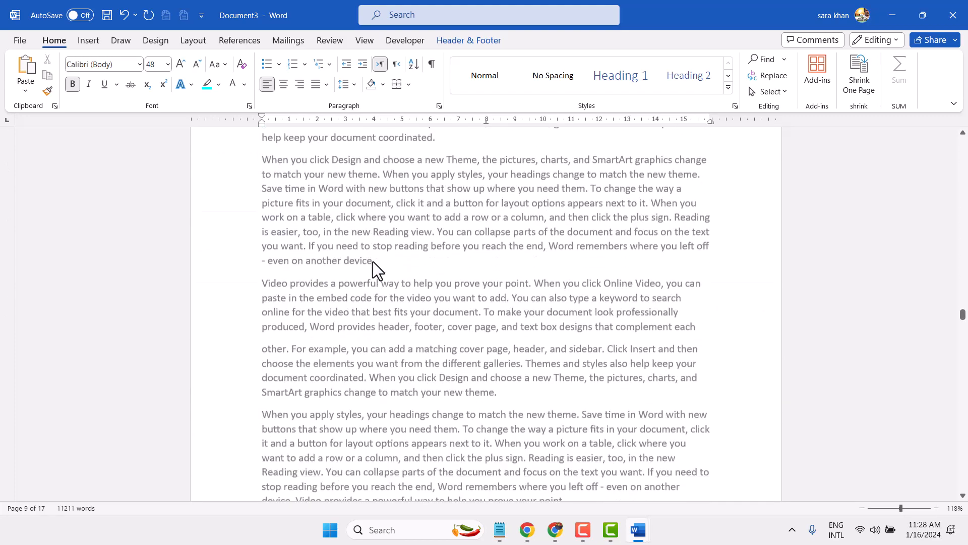
{"action": "scroll", "coordinate": [363, 265], "scroll_direction": "down", "scroll_amount": 3}
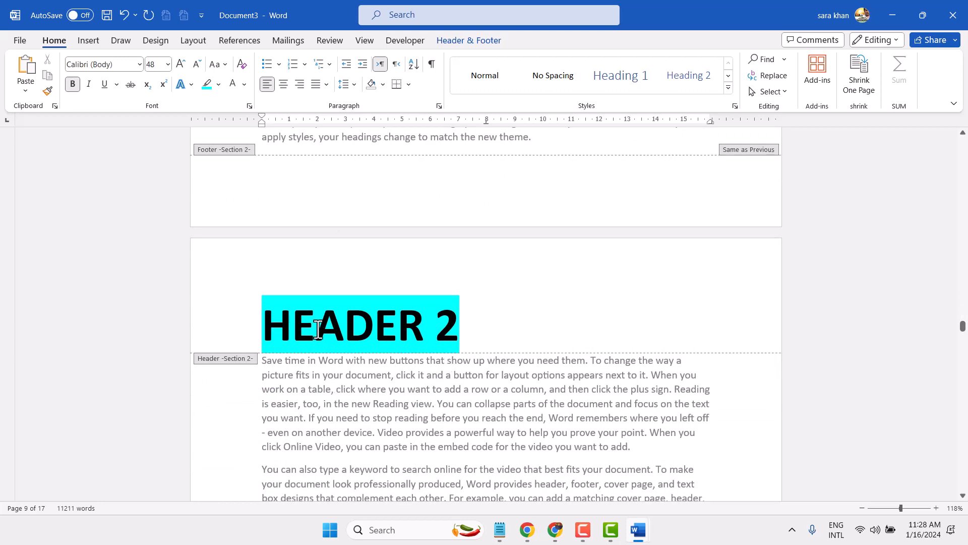
Leave header editing and insert a Next Page section break at the end of page 9's text
{"action": "scroll", "coordinate": [315, 330], "scroll_direction": "up", "scroll_amount": 5}
{"action": "scroll", "coordinate": [319, 329], "scroll_direction": "up", "scroll_amount": 1}
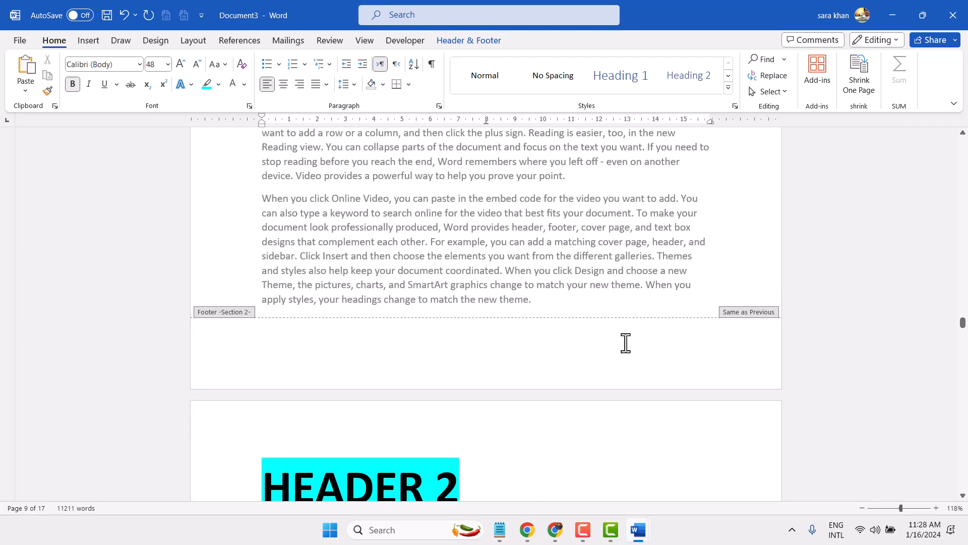
{"action": "double_click", "coordinate": [537, 301]}
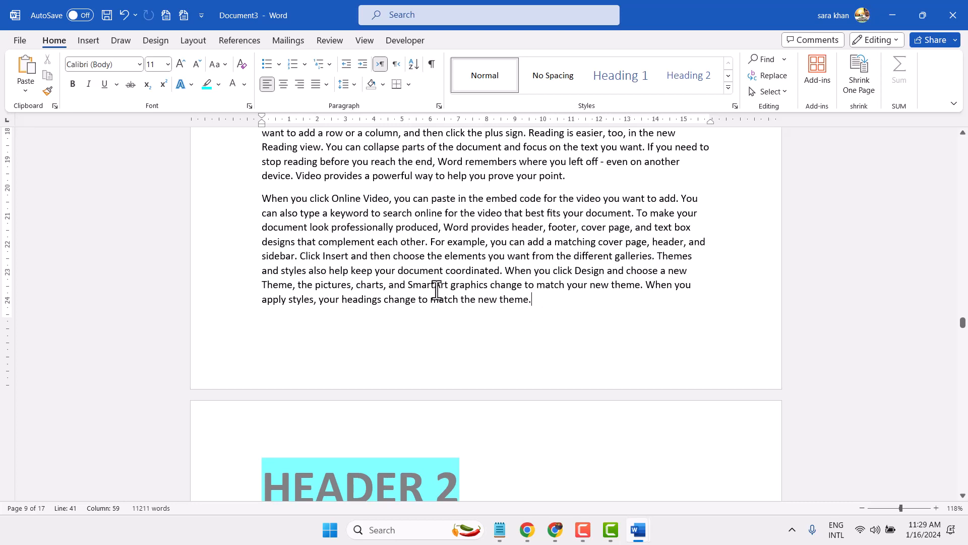
{"action": "left_click", "coordinate": [186, 41]}
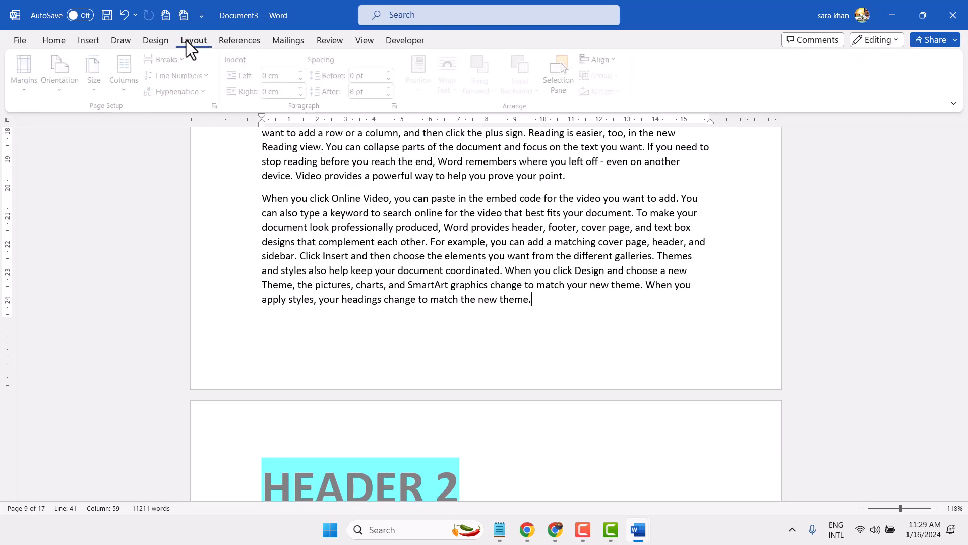
{"action": "left_click", "coordinate": [166, 59]}
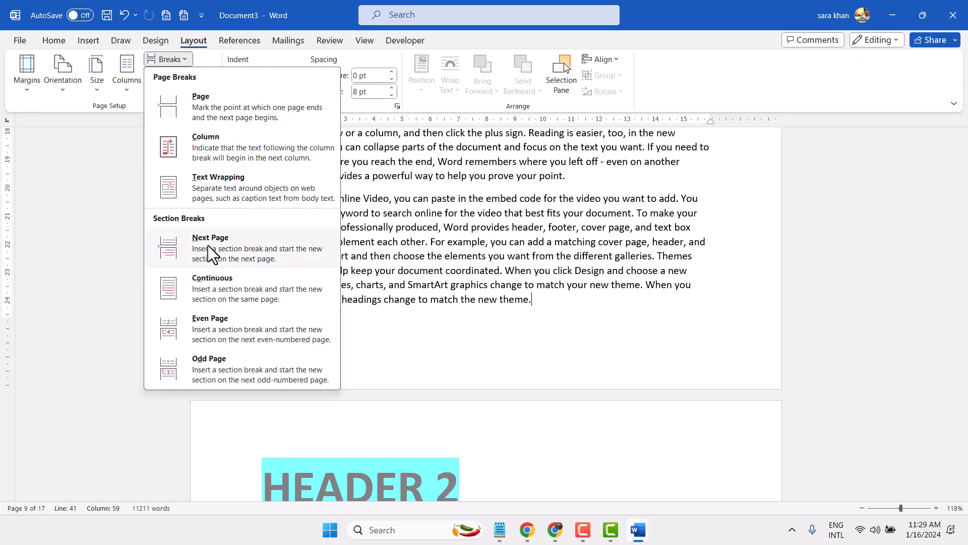
{"action": "left_click", "coordinate": [207, 245]}
Turn off Link to Previous for the section 3 header on page 10, then return to the body text
{"action": "scroll", "coordinate": [353, 249], "scroll_direction": "down", "scroll_amount": 5}
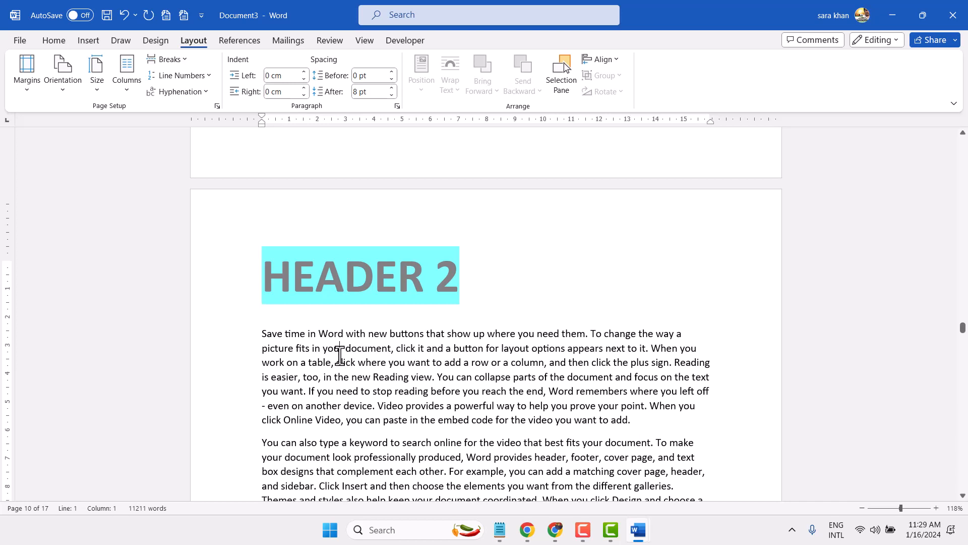
{"action": "left_click", "coordinate": [340, 355]}
{"action": "double_click", "coordinate": [437, 241]}
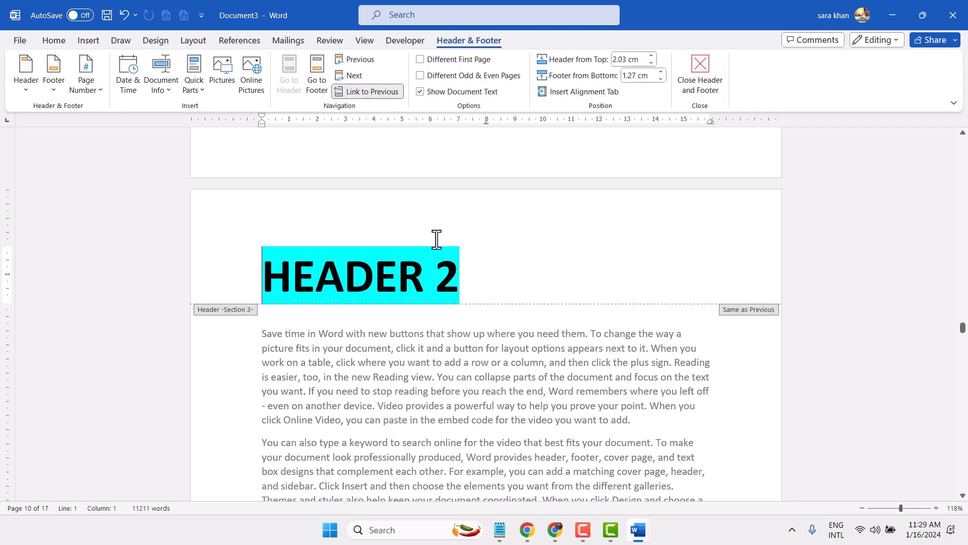
{"action": "left_click", "coordinate": [356, 92]}
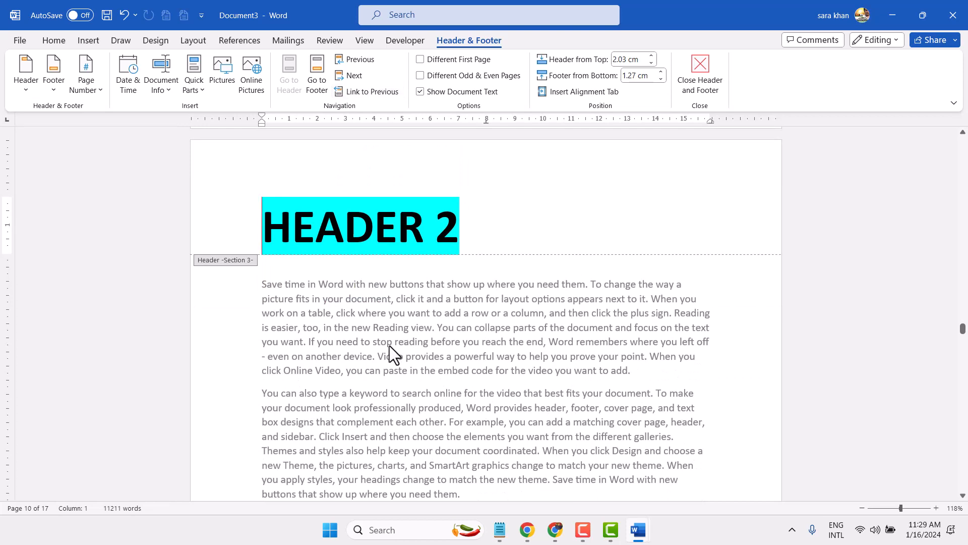
{"action": "double_click", "coordinate": [389, 346]}
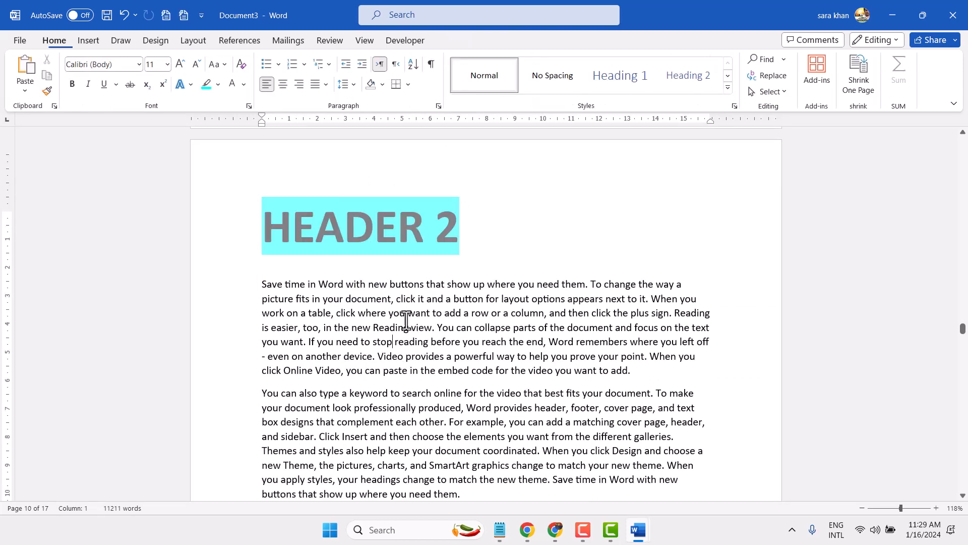
Reopen the section 3 header on page 10 and change its text to "HEADER 3"
{"action": "double_click", "coordinate": [465, 220]}
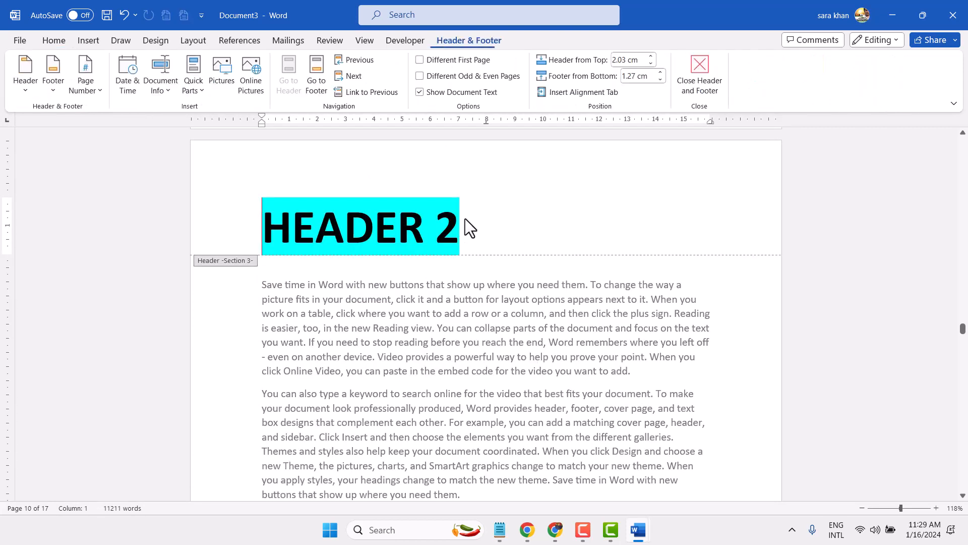
{"action": "double_click", "coordinate": [460, 231]}
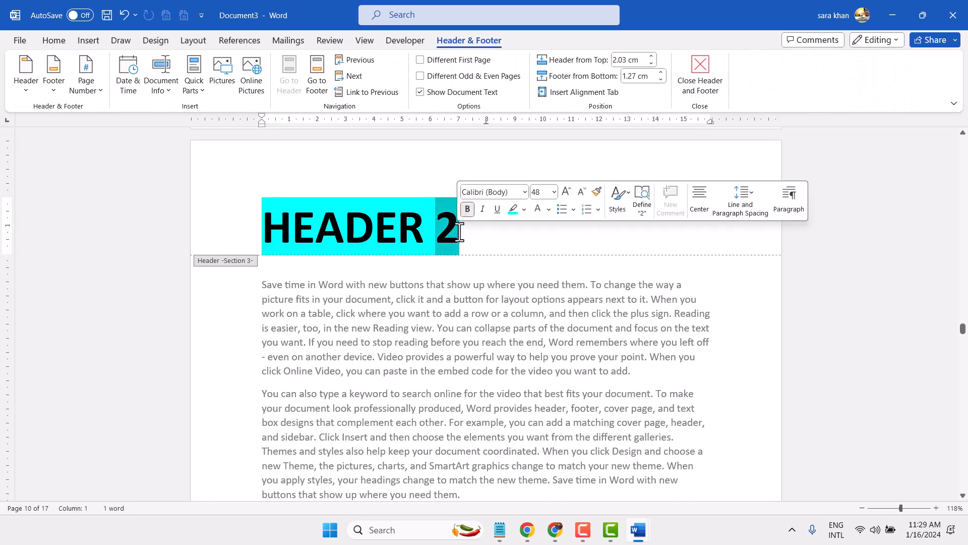
{"action": "type", "text": "3"}
Highlight the whole "HEADER 3" text in red and close header editing
{"action": "left_click", "coordinate": [240, 222]}
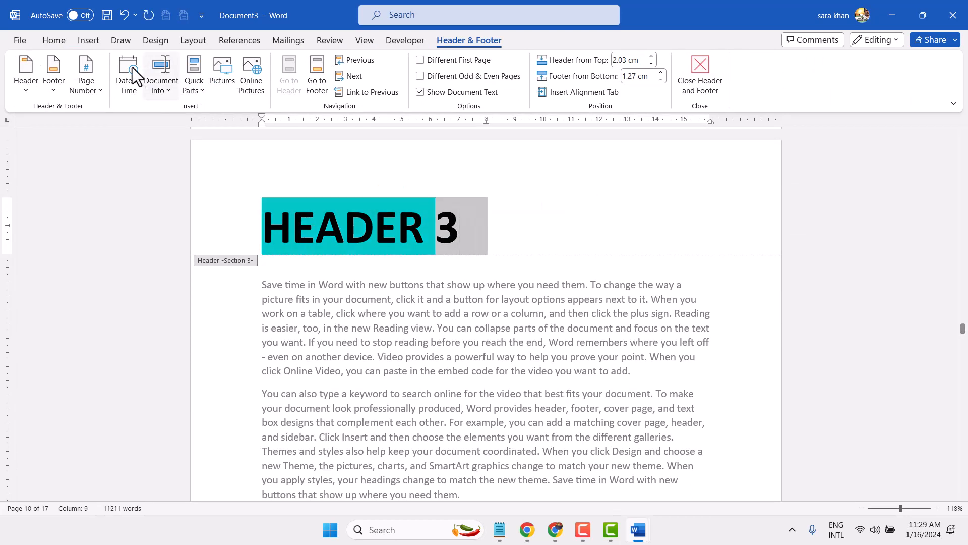
{"action": "left_click", "coordinate": [50, 42]}
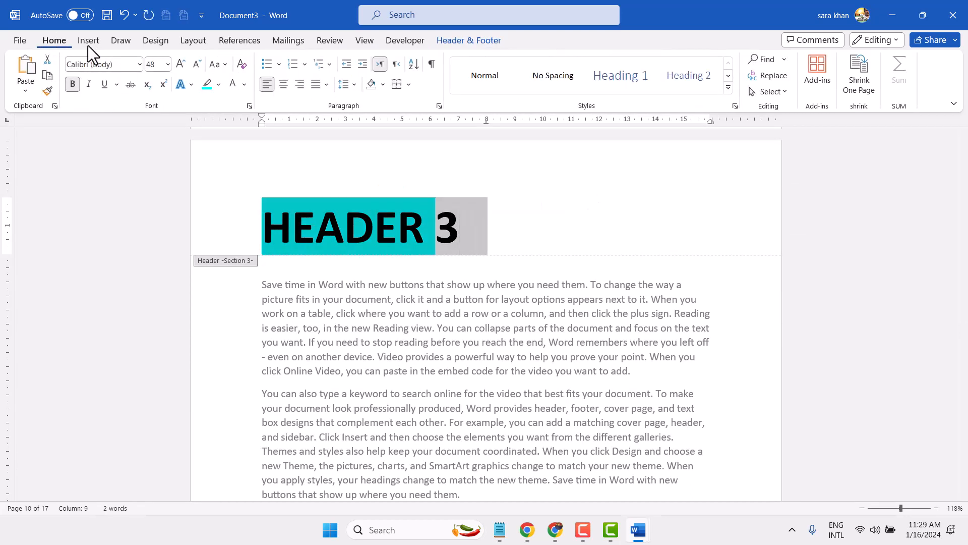
{"action": "left_click", "coordinate": [217, 88]}
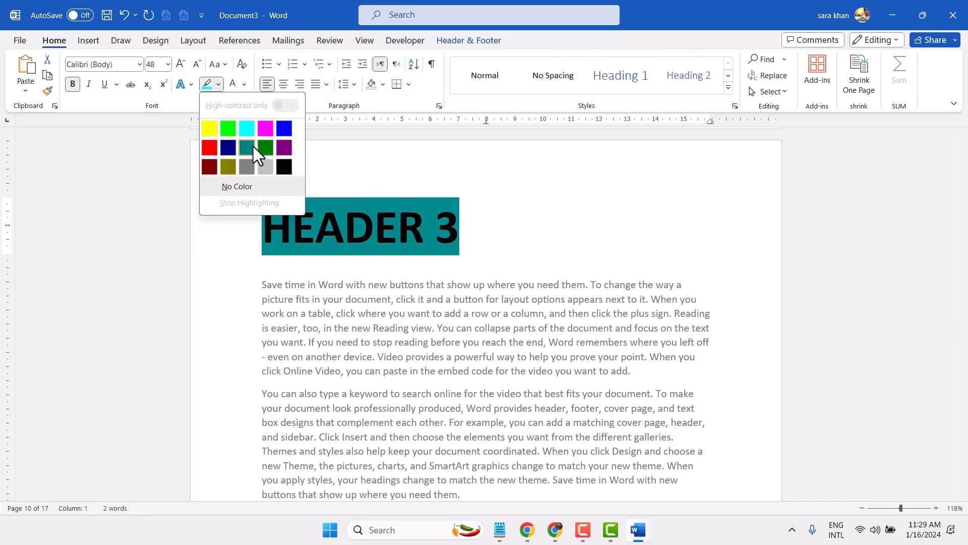
{"action": "left_click", "coordinate": [213, 148]}
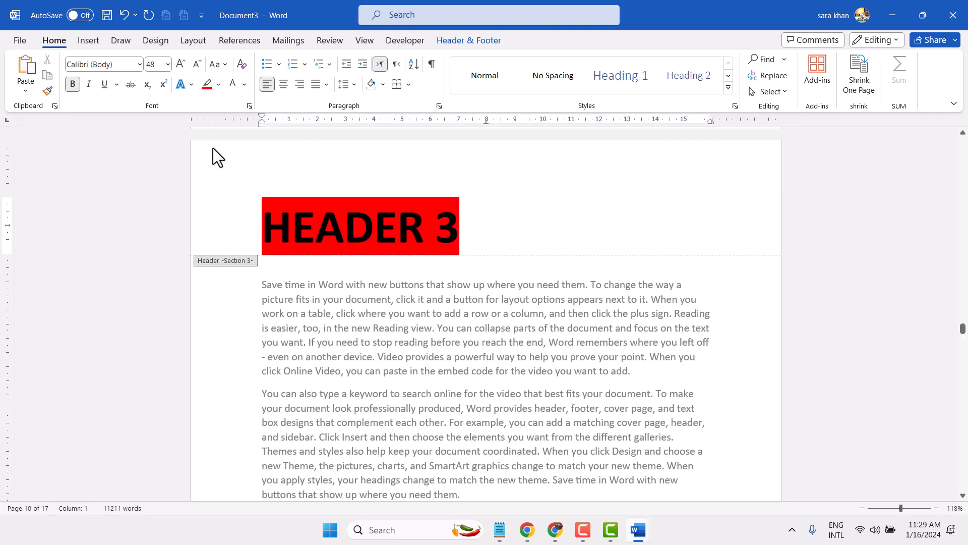
{"action": "double_click", "coordinate": [401, 367]}
{"action": "double_click", "coordinate": [391, 357]}
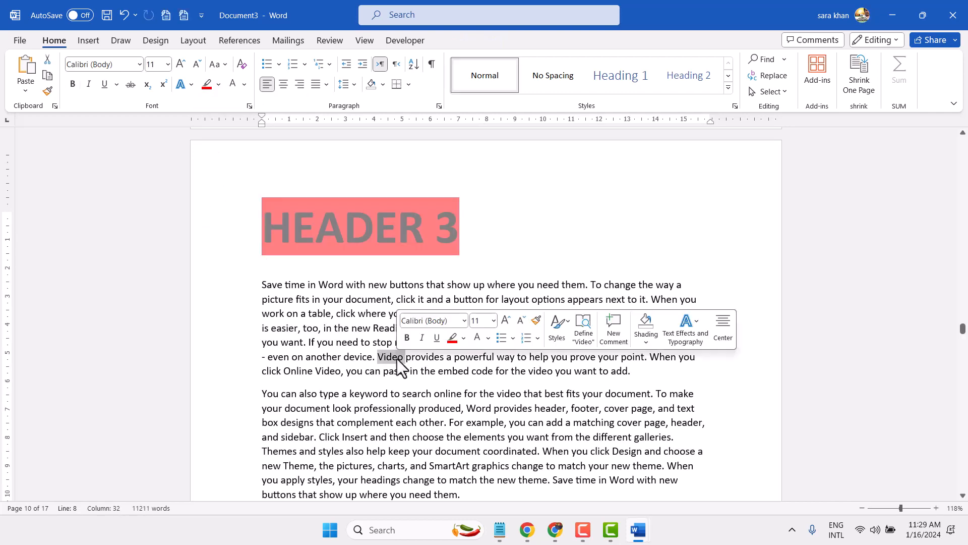
Zoom out to 40% and review the headers of all three sections across the document's pages
{"action": "scroll", "coordinate": [350, 373], "scroll_direction": "down", "scroll_amount": 15}
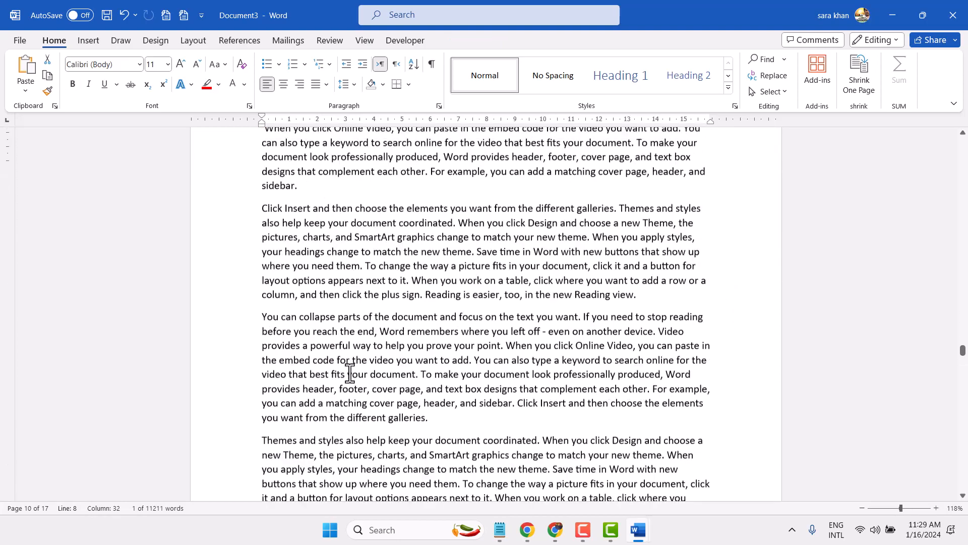
{"action": "scroll", "coordinate": [349, 373], "scroll_direction": "up", "scroll_amount": 15}
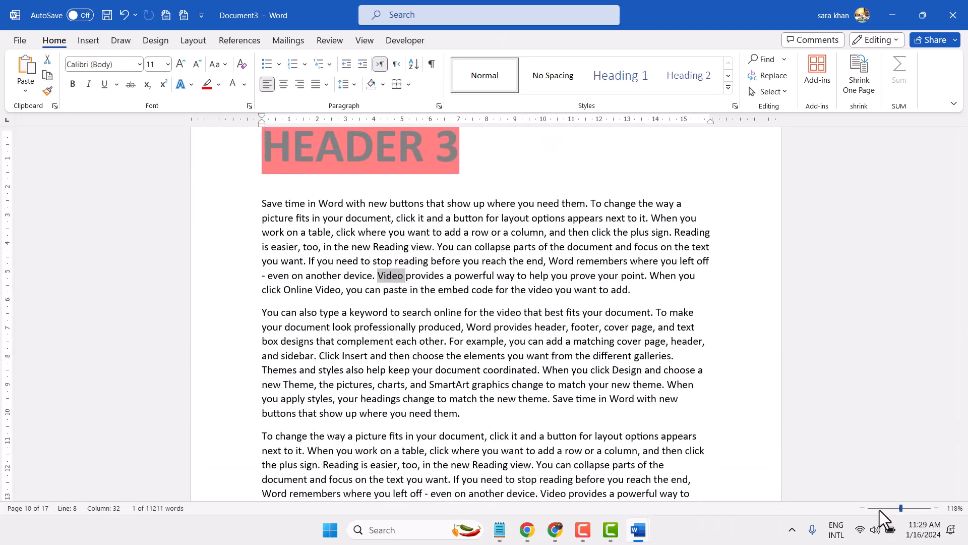
{"action": "left_click", "coordinate": [879, 508]}
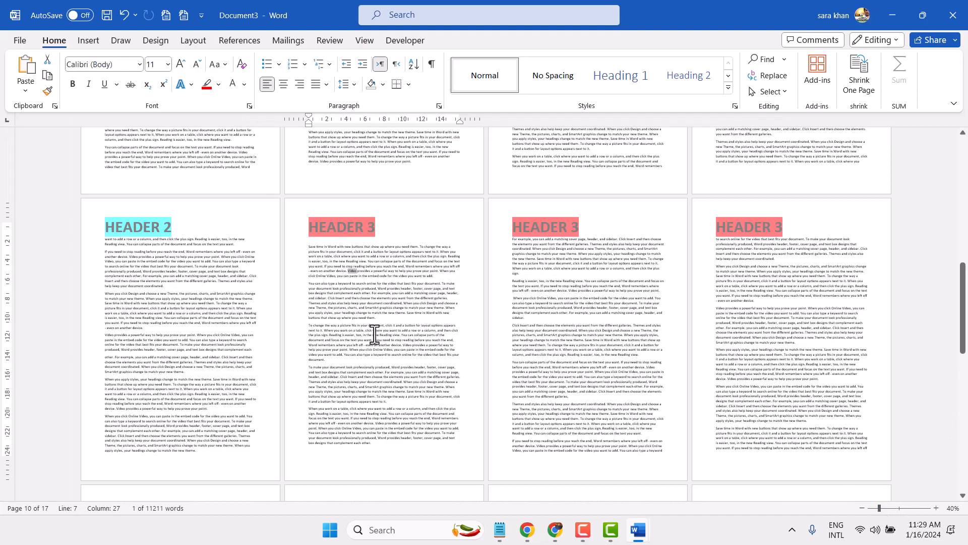
{"action": "scroll", "coordinate": [373, 334], "scroll_direction": "up", "scroll_amount": 10}
{"action": "scroll", "coordinate": [374, 334], "scroll_direction": "up", "scroll_amount": 5}
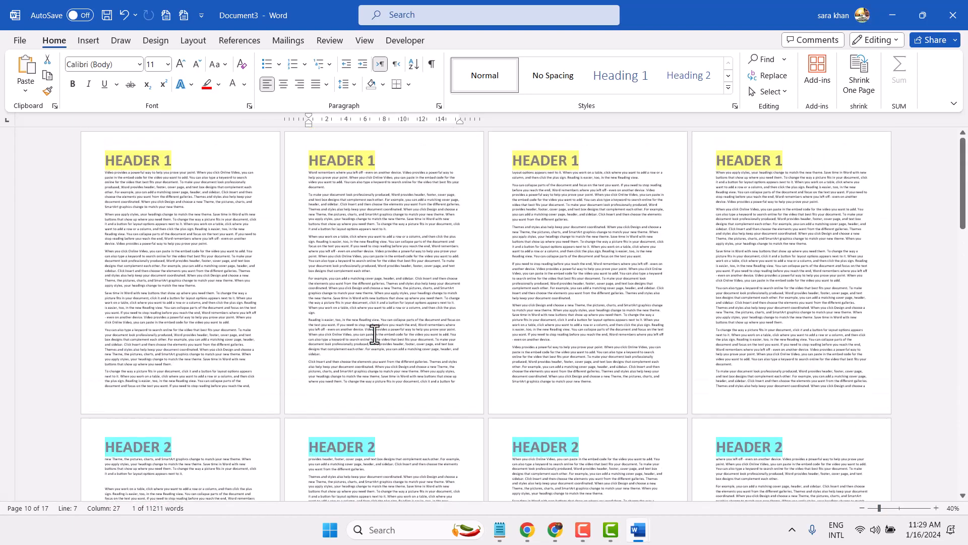
Review the headers of all three sections through to the last page, then return to the first page
{"action": "scroll", "coordinate": [389, 282], "scroll_direction": "down", "scroll_amount": 9}
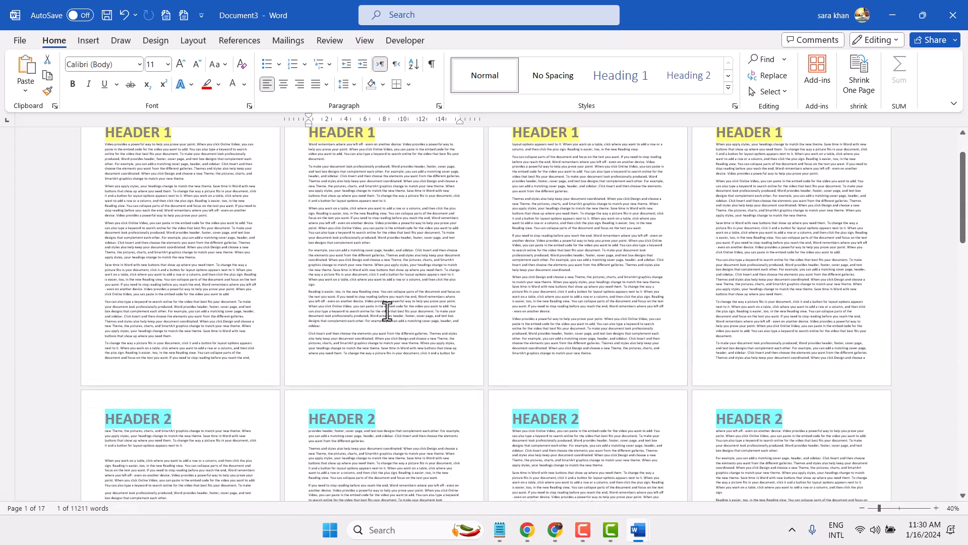
{"action": "scroll", "coordinate": [367, 334], "scroll_direction": "down", "scroll_amount": 3}
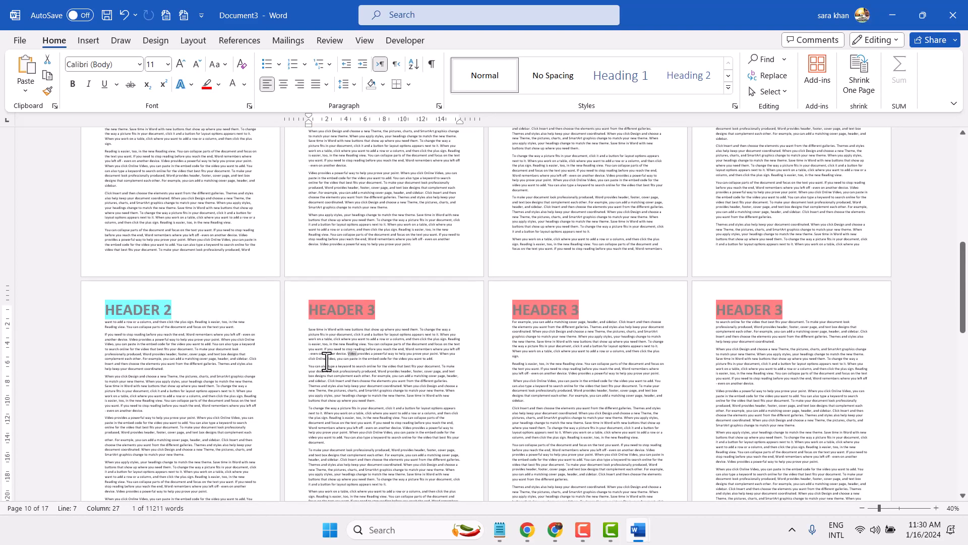
{"action": "left_click", "coordinate": [286, 375]}
{"action": "scroll", "coordinate": [288, 376], "scroll_direction": "down", "scroll_amount": 1}
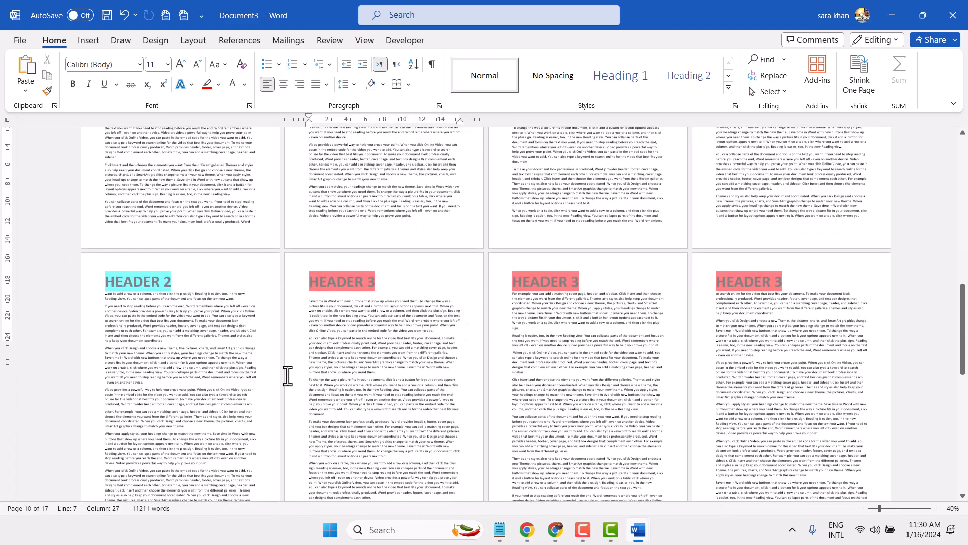
{"action": "scroll", "coordinate": [287, 376], "scroll_direction": "down", "scroll_amount": 12}
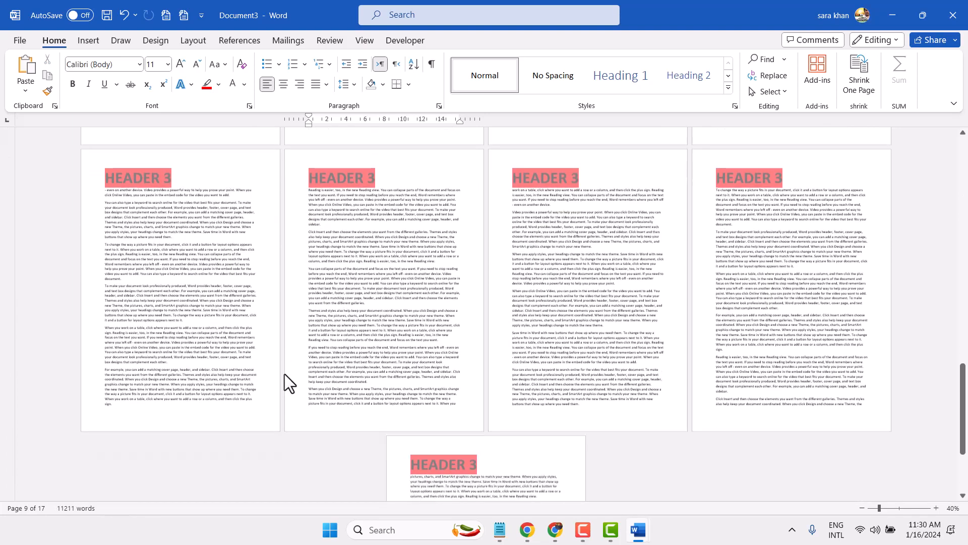
{"action": "scroll", "coordinate": [284, 374], "scroll_direction": "down", "scroll_amount": 4}
{"action": "left_click_drag", "start_coordinate": [963, 390], "coordinate": [963, 152]}
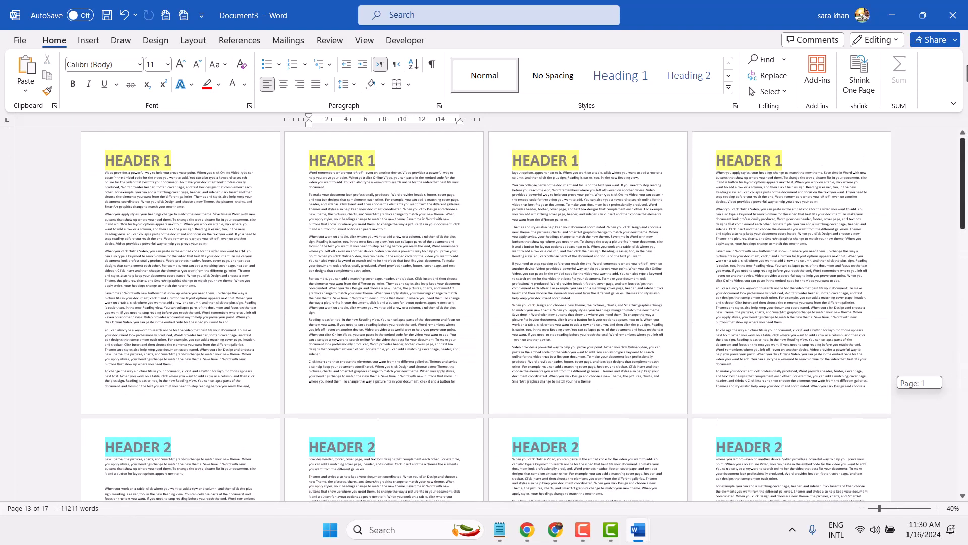
Open the section 1 footer on page 1 and look through the built-in footer designs without choosing one
{"action": "double_click", "coordinate": [121, 401]}
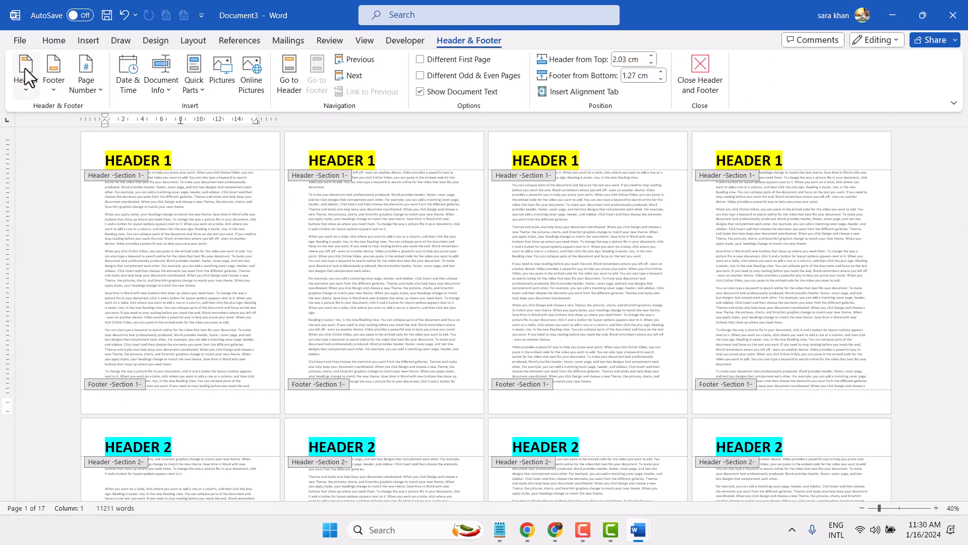
{"action": "left_click", "coordinate": [25, 68]}
{"action": "left_click", "coordinate": [52, 68]}
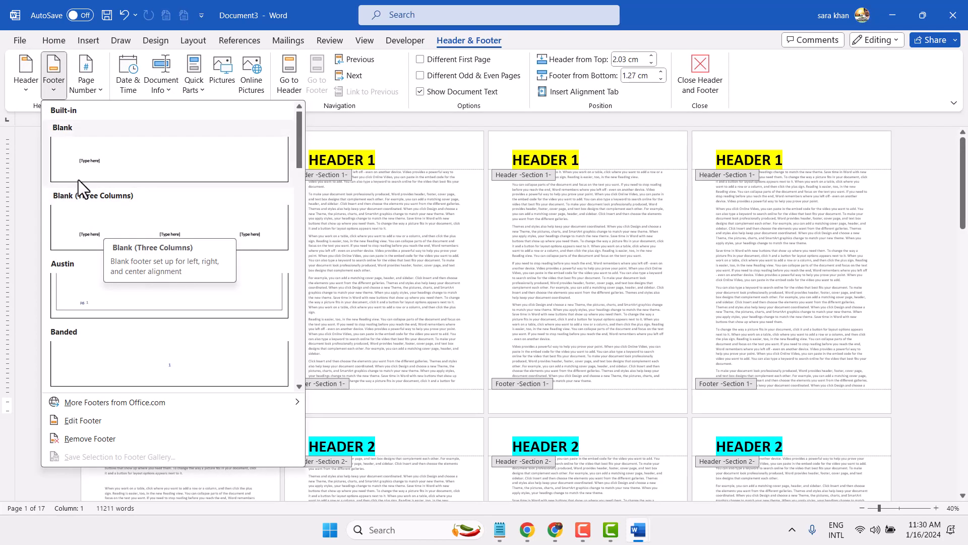
{"action": "scroll", "coordinate": [155, 335], "scroll_direction": "down", "scroll_amount": 3}
{"action": "scroll", "coordinate": [156, 334], "scroll_direction": "down", "scroll_amount": 5}
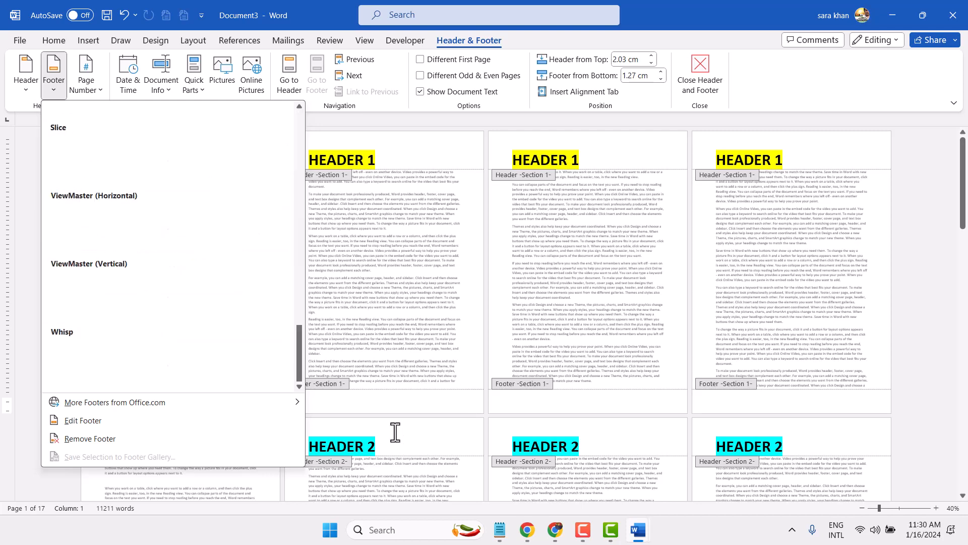
{"action": "left_click", "coordinate": [366, 404]}
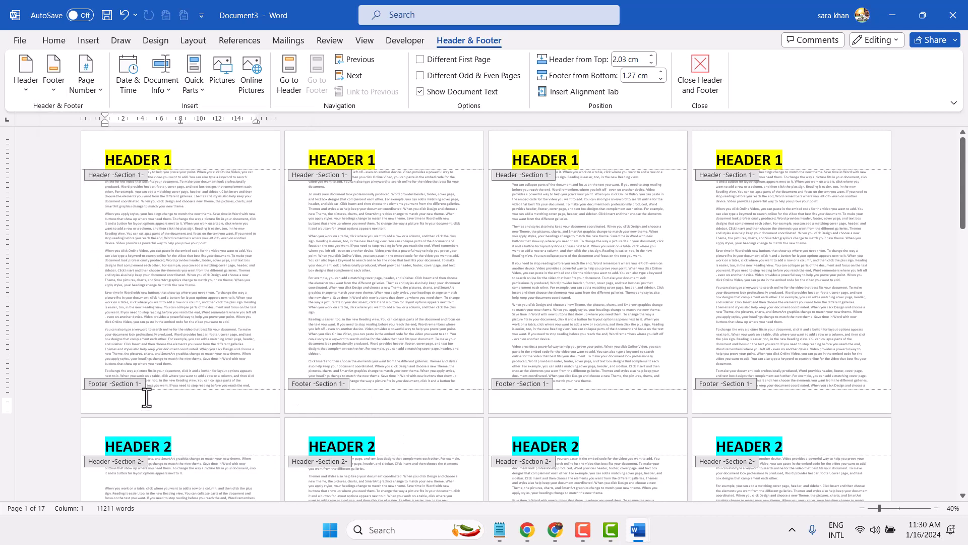
Set the font size to 28 in the section 1 footer and enter "FOOTER 1"
{"action": "left_click", "coordinate": [45, 43]}
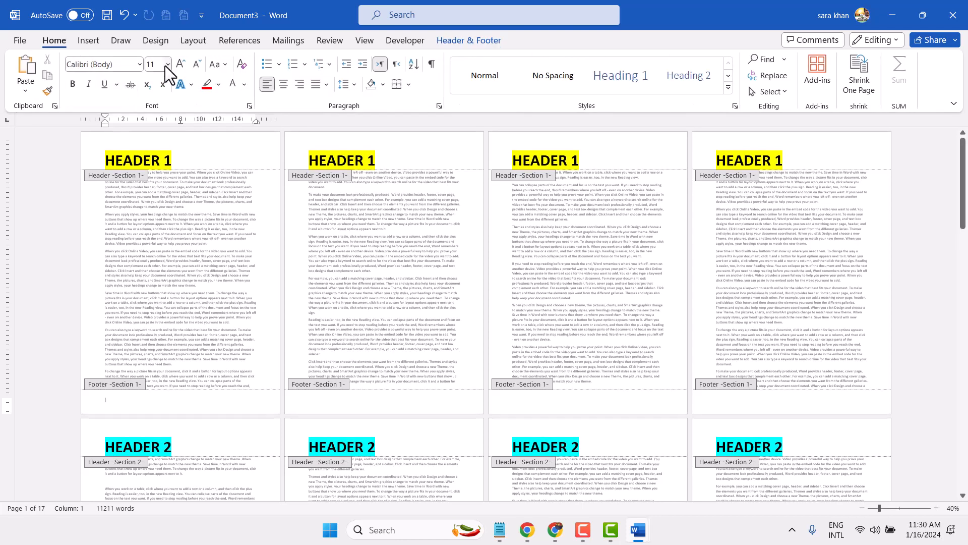
{"action": "left_click", "coordinate": [167, 64]}
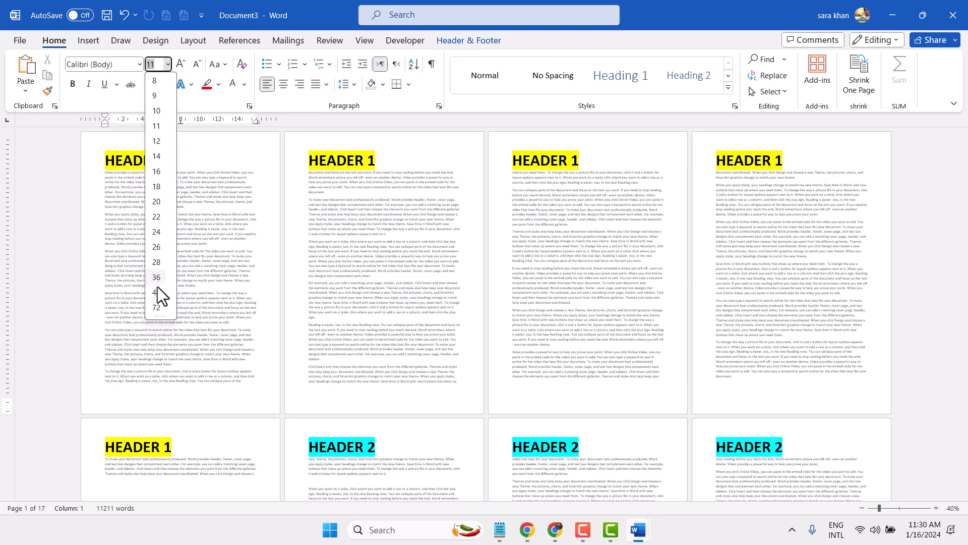
{"action": "left_click", "coordinate": [157, 267]}
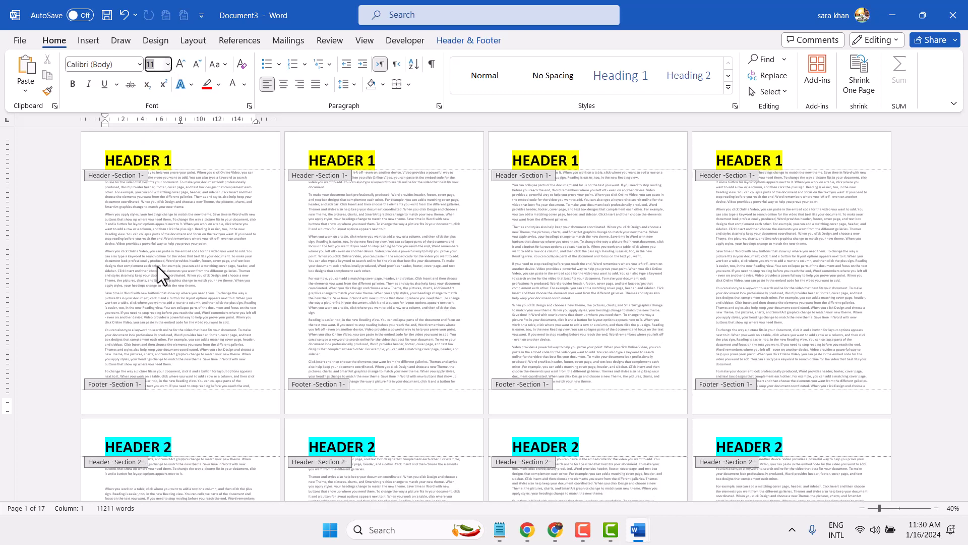
{"action": "type", "text": "FOOTE"}
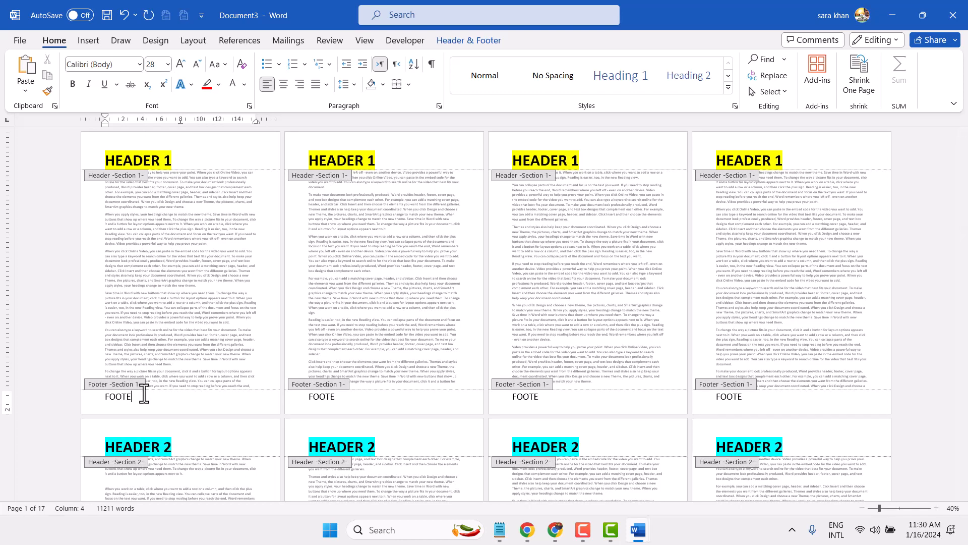
{"action": "type", "text": "R 1"}
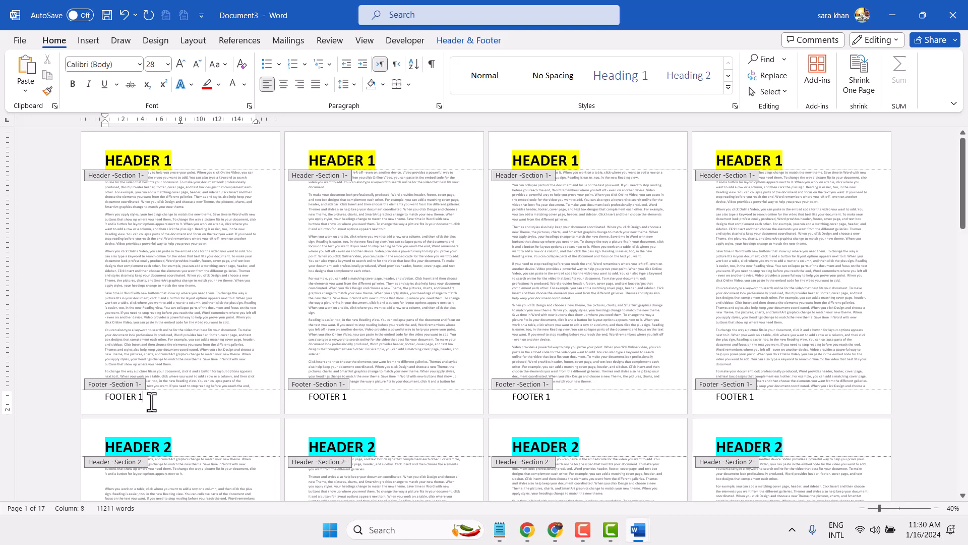
Make the "FOOTER 1" text bold, highlight it in yellow, and close footer editing
{"action": "triple_click", "coordinate": [131, 395]}
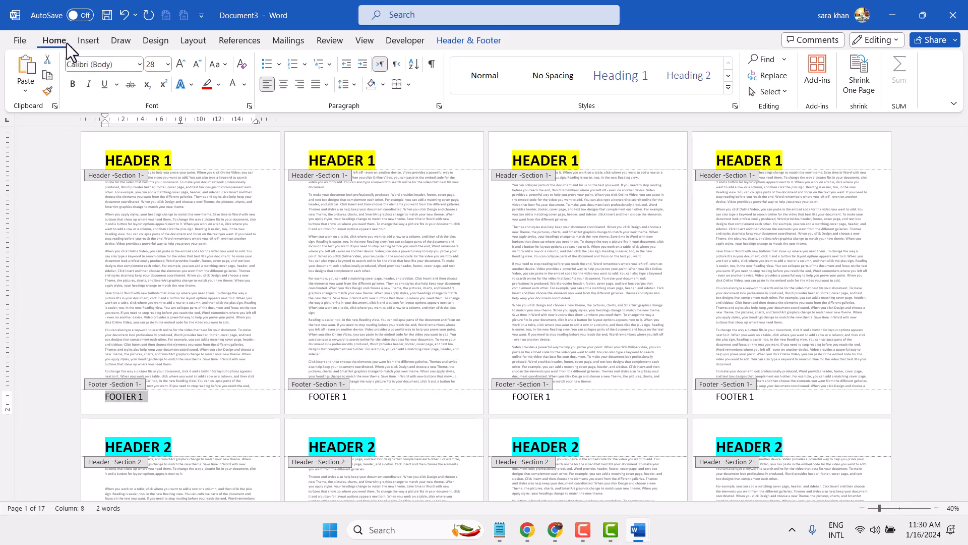
{"action": "left_click", "coordinate": [72, 83]}
{"action": "left_click", "coordinate": [184, 84]}
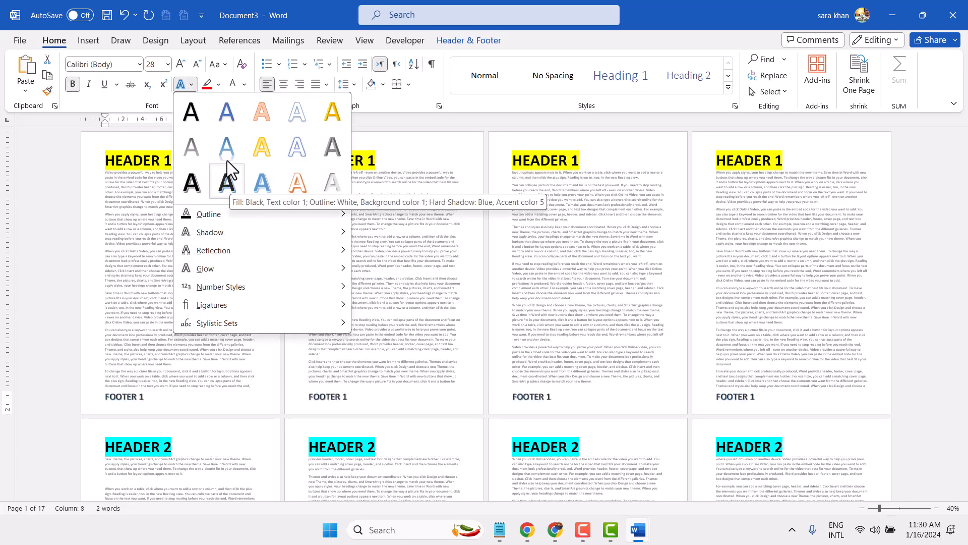
{"action": "left_click", "coordinate": [217, 84]}
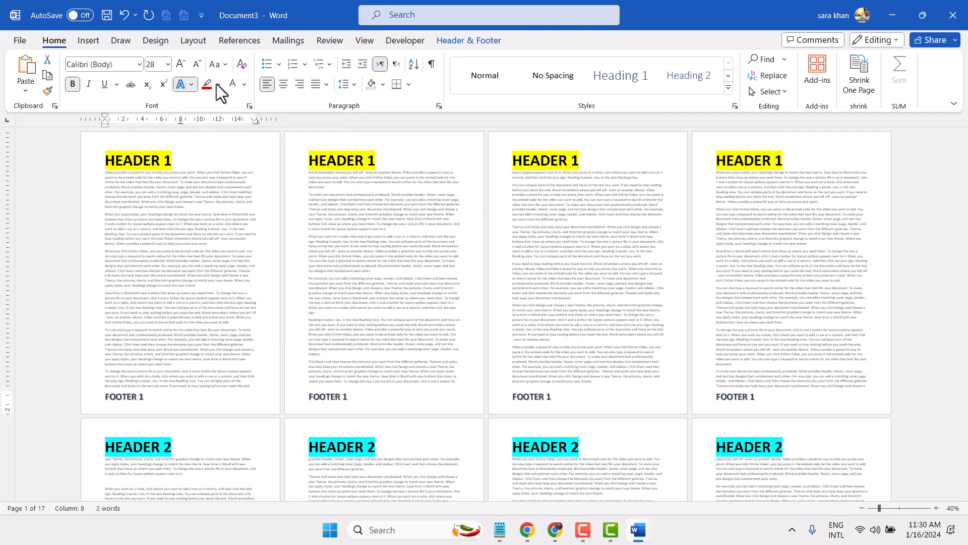
{"action": "left_click", "coordinate": [218, 85]}
{"action": "left_click", "coordinate": [210, 130]}
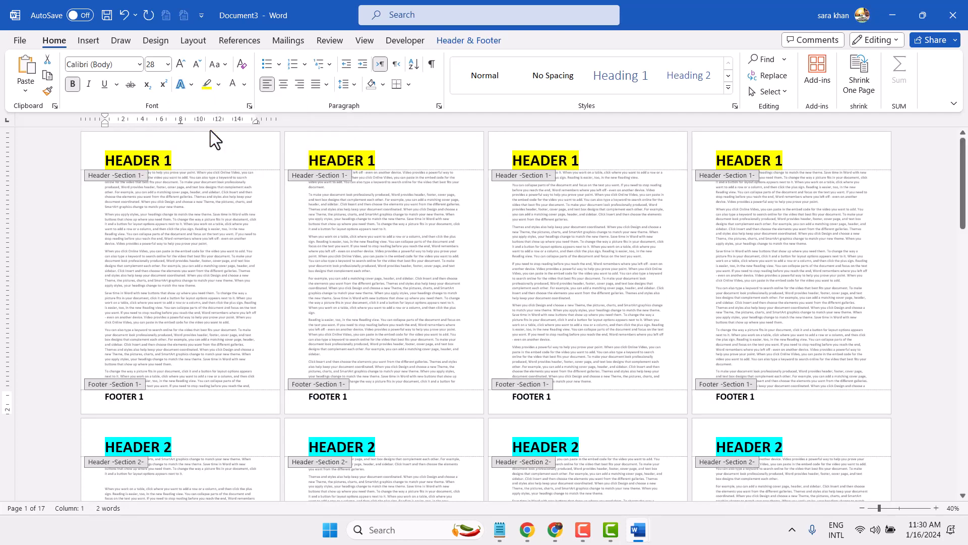
{"action": "left_click", "coordinate": [116, 401]}
{"action": "double_click", "coordinate": [161, 309]}
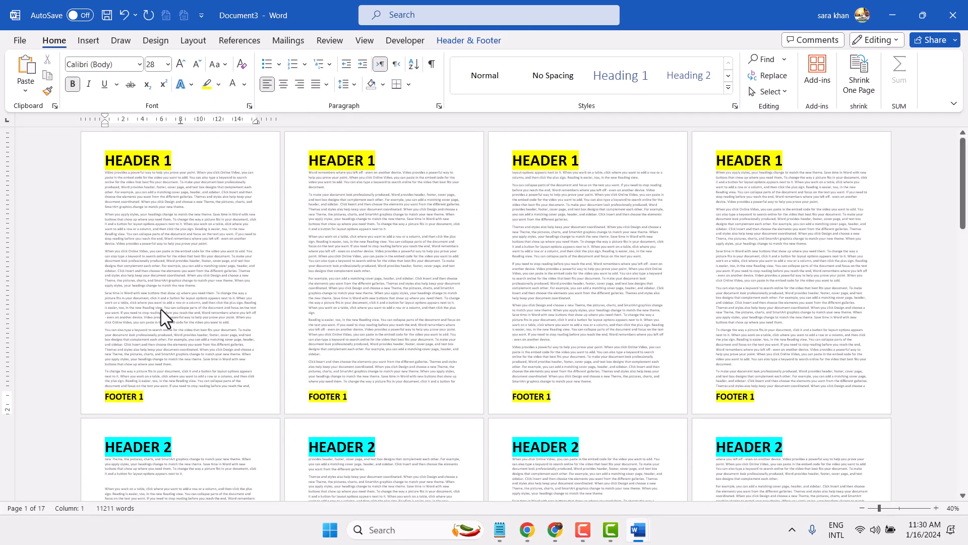
Examine the footers on the section 1 pages and the start of the section 2 pages
{"action": "scroll", "coordinate": [298, 336], "scroll_direction": "down", "scroll_amount": 1}
{"action": "scroll", "coordinate": [297, 335], "scroll_direction": "down", "scroll_amount": 1}
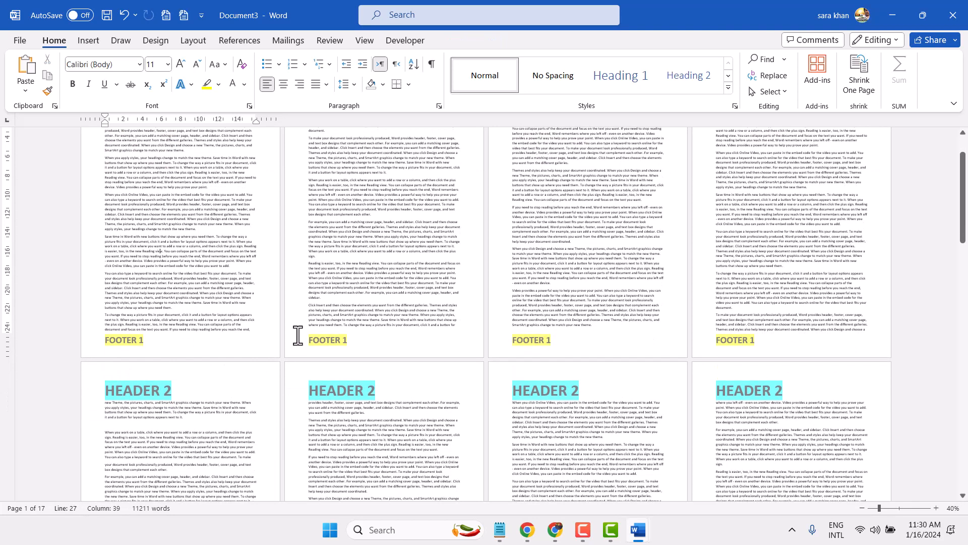
{"action": "scroll", "coordinate": [296, 335], "scroll_direction": "down", "scroll_amount": 1}
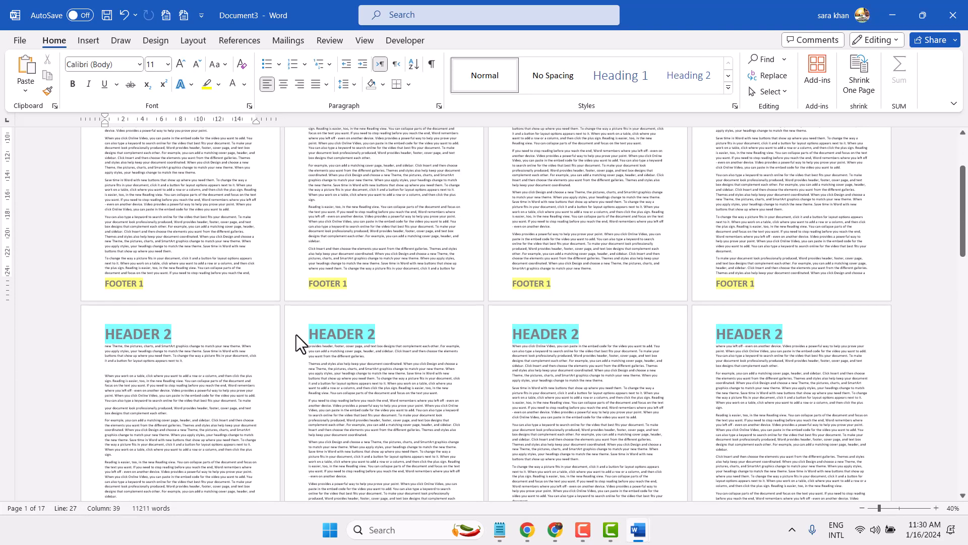
{"action": "scroll", "coordinate": [291, 319], "scroll_direction": "up", "scroll_amount": 2}
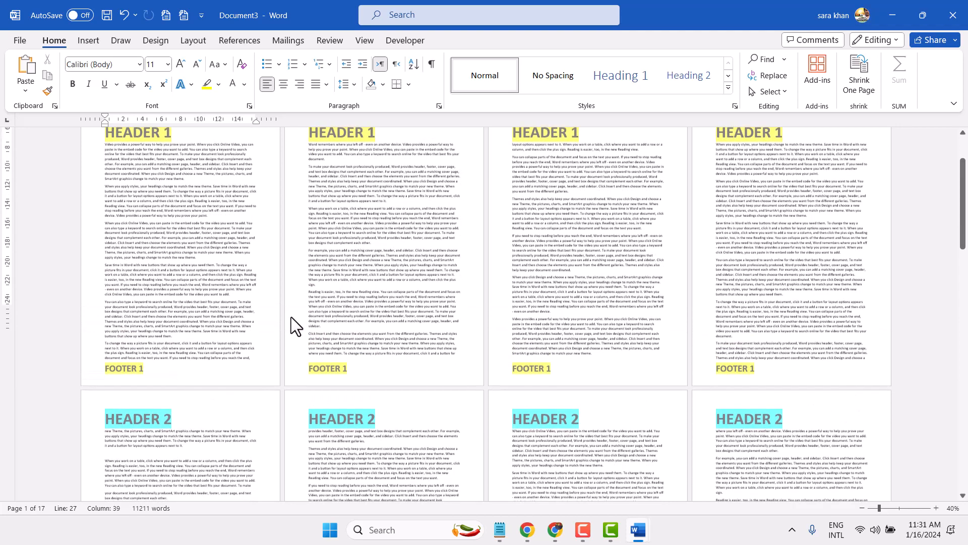
{"action": "scroll", "coordinate": [291, 316], "scroll_direction": "down", "scroll_amount": 1}
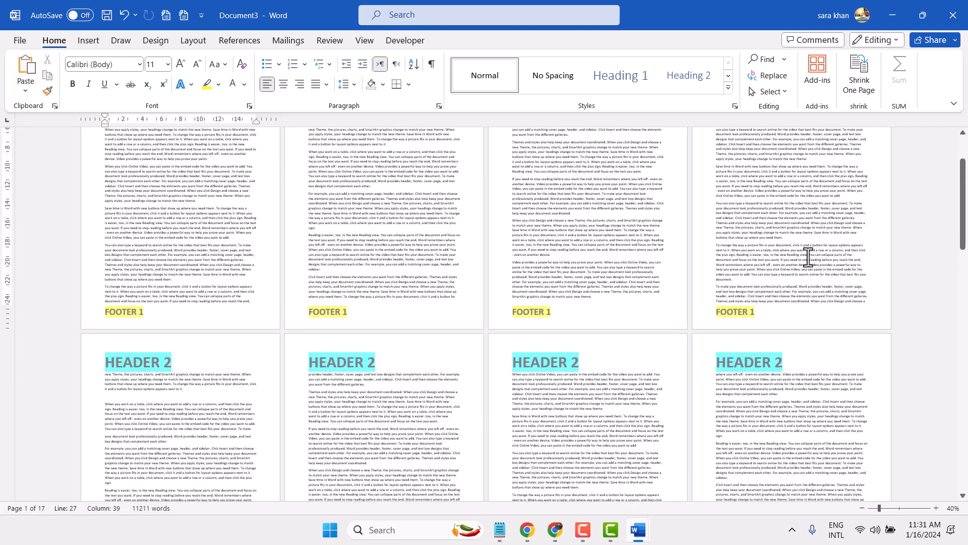
{"action": "scroll", "coordinate": [764, 317], "scroll_direction": "up", "scroll_amount": 1}
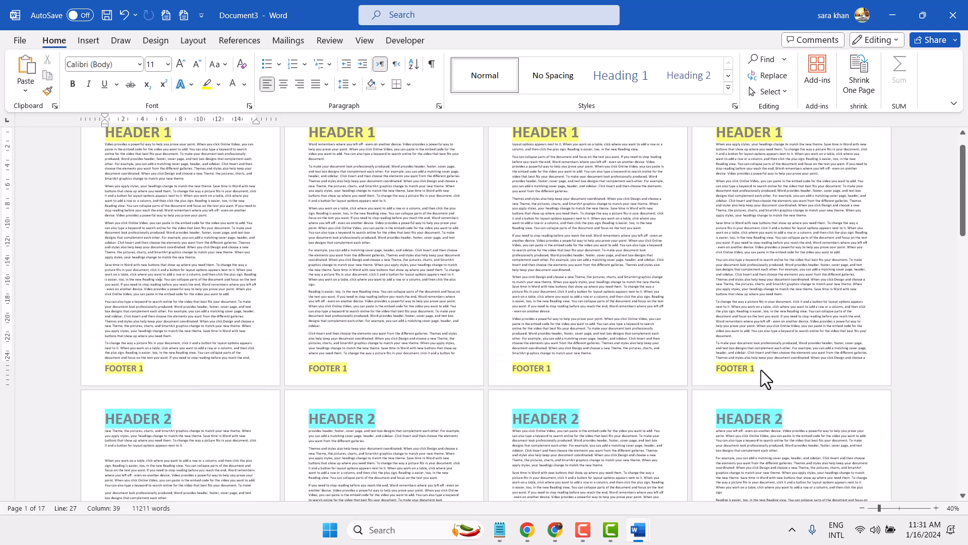
Try changing the section 2 footer on page 5 to "FOOTER 2" while it is still linked to the previous section
{"action": "double_click", "coordinate": [776, 372]}
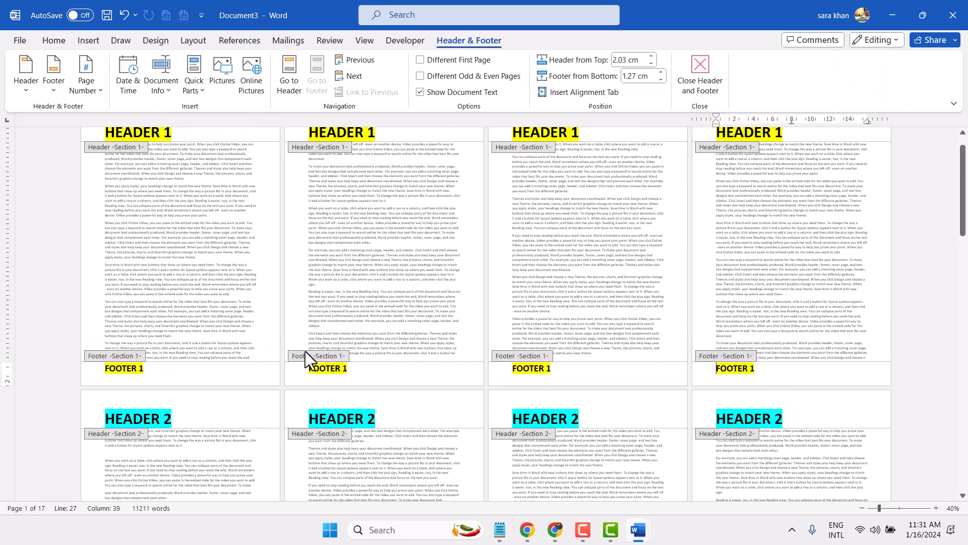
{"action": "scroll", "coordinate": [304, 351], "scroll_direction": "down", "scroll_amount": 2}
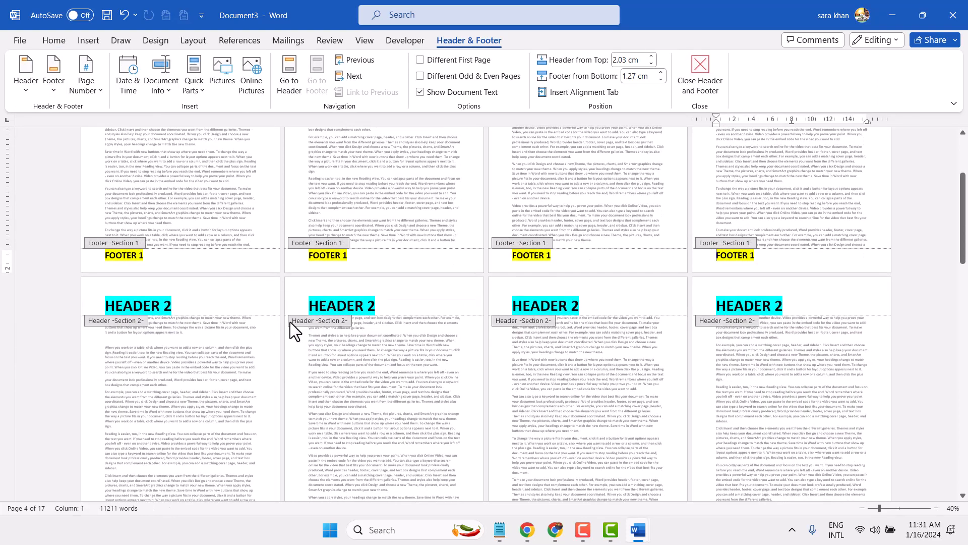
{"action": "scroll", "coordinate": [210, 298], "scroll_direction": "down", "scroll_amount": 3}
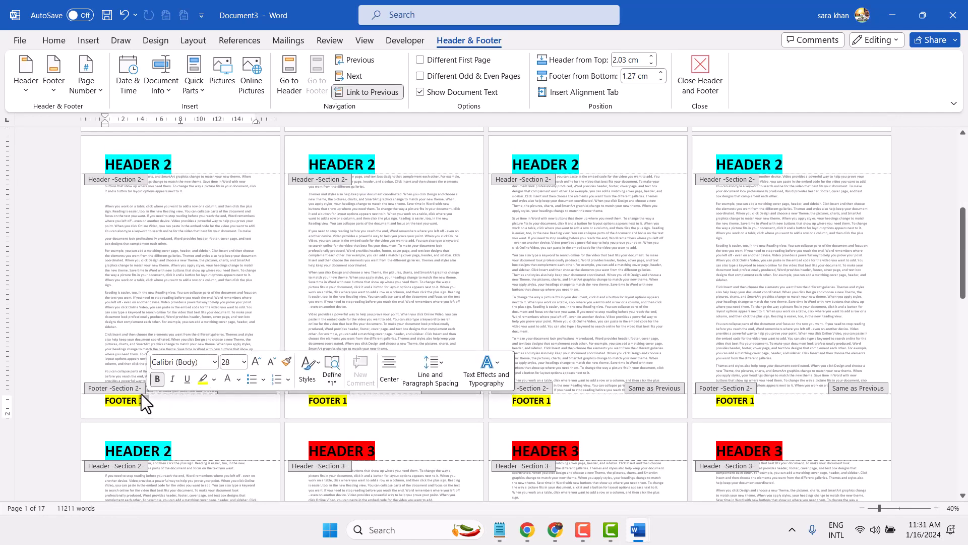
{"action": "type", "text": "2"}
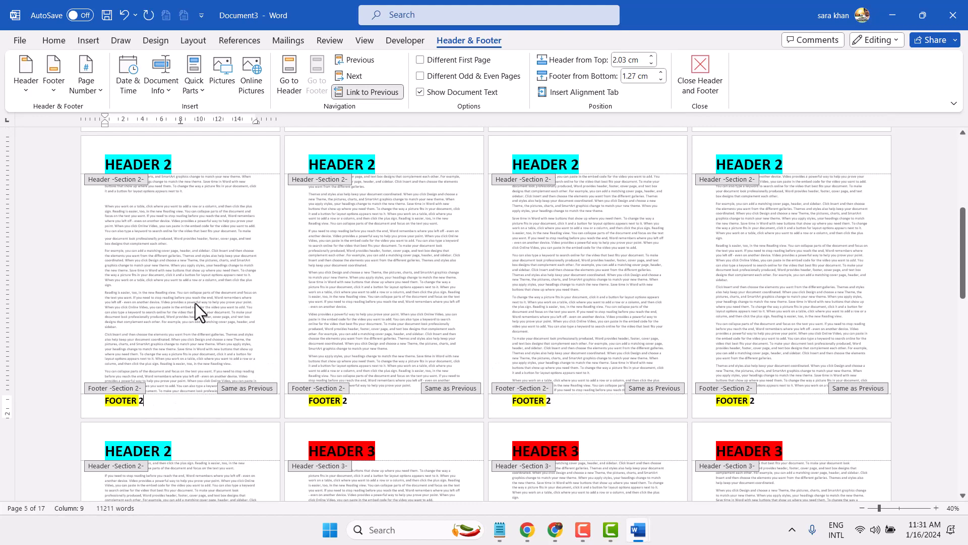
Close footer editing, check the footers of sections 1 and 2, and undo the last footer text change
{"action": "double_click", "coordinate": [195, 303]}
{"action": "scroll", "coordinate": [196, 301], "scroll_direction": "down", "scroll_amount": 5}
{"action": "scroll", "coordinate": [195, 300], "scroll_direction": "up", "scroll_amount": 3}
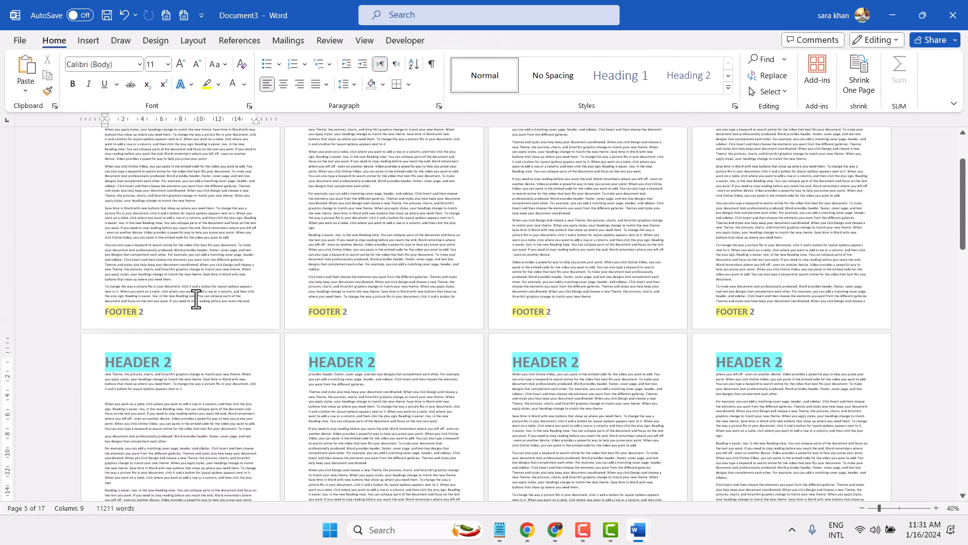
{"action": "scroll", "coordinate": [195, 298], "scroll_direction": "down", "scroll_amount": 2}
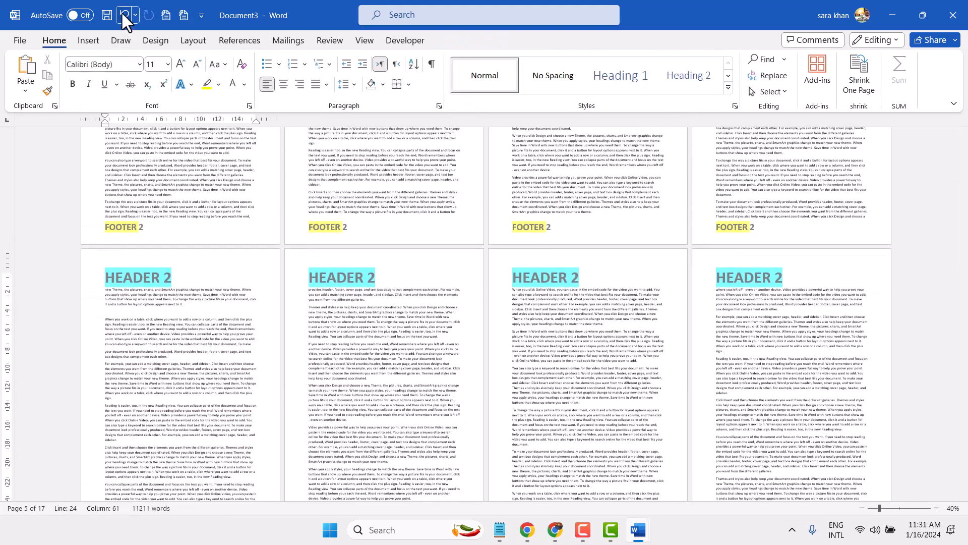
{"action": "left_click", "coordinate": [121, 11]}
{"action": "double_click", "coordinate": [879, 246]}
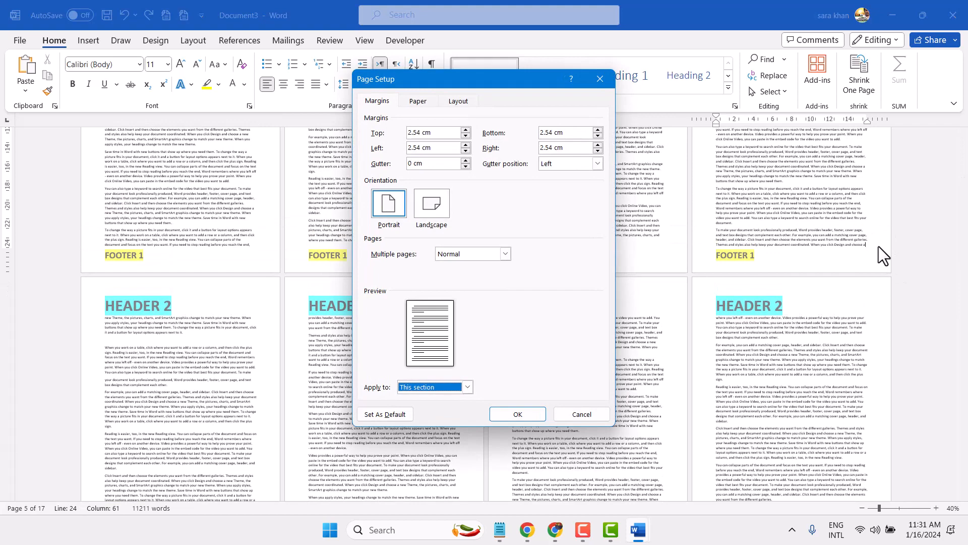
{"action": "left_click", "coordinate": [603, 79]}
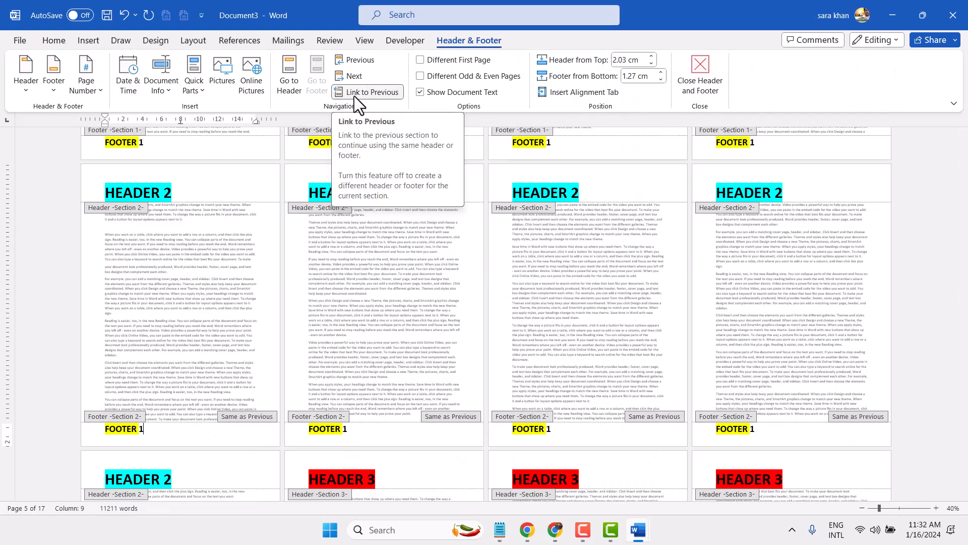
Turn off Link to Previous for the section 2 footer on page 5, then close and reopen that footer
{"action": "left_click", "coordinate": [354, 92]}
{"action": "scroll", "coordinate": [143, 446], "scroll_direction": "up", "scroll_amount": 2}
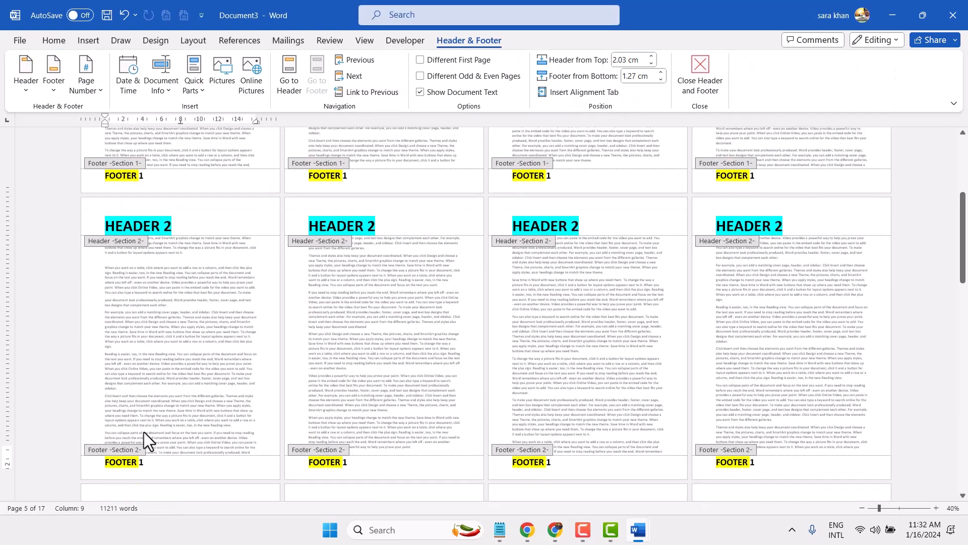
{"action": "scroll", "coordinate": [143, 431], "scroll_direction": "down", "scroll_amount": 1}
{"action": "double_click", "coordinate": [174, 405]}
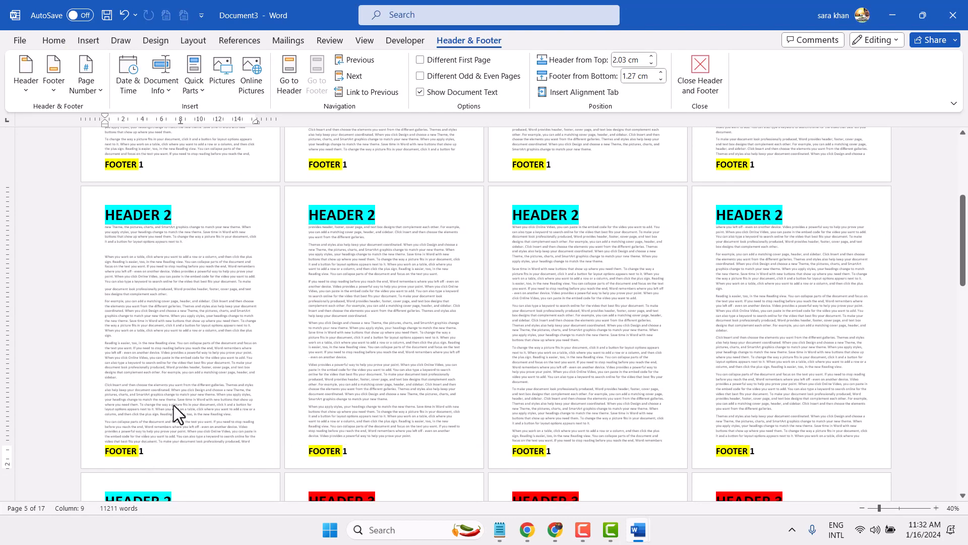
{"action": "double_click", "coordinate": [144, 451]}
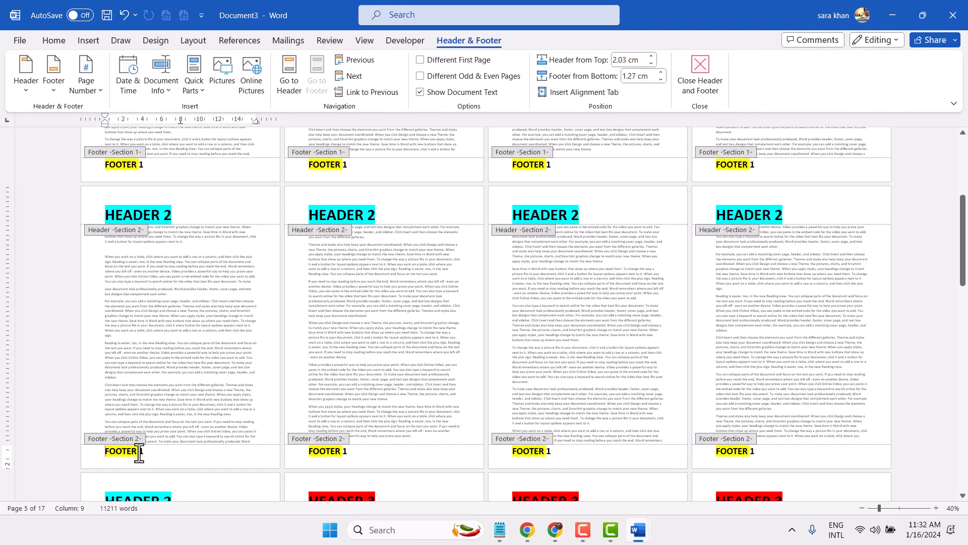
Change the section 2 footer on page 5 to "FOOTER 2" and close footer editing
{"action": "triple_click", "coordinate": [144, 453]}
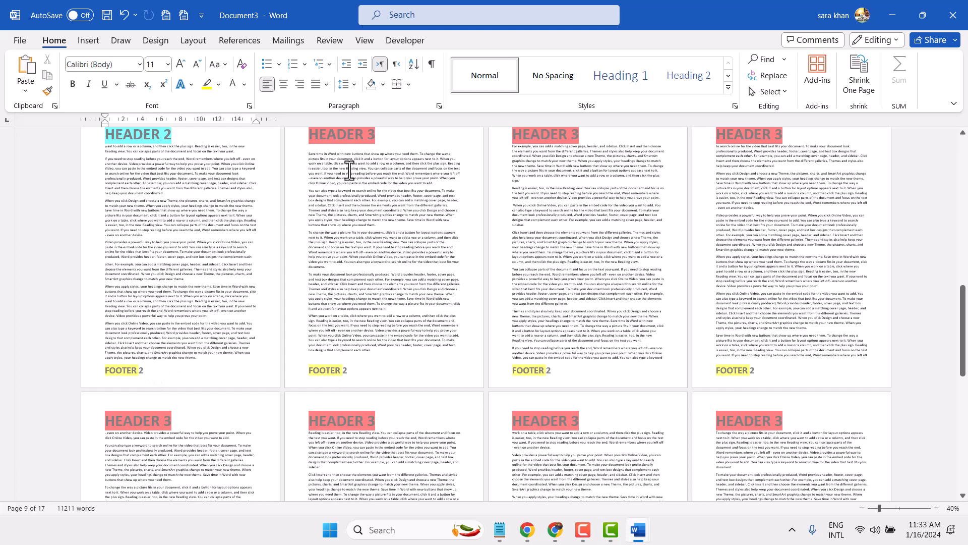
Turn off Link to Previous for the section 3 footer on page 10, then close footer editing
{"action": "left_click", "coordinate": [346, 374]}
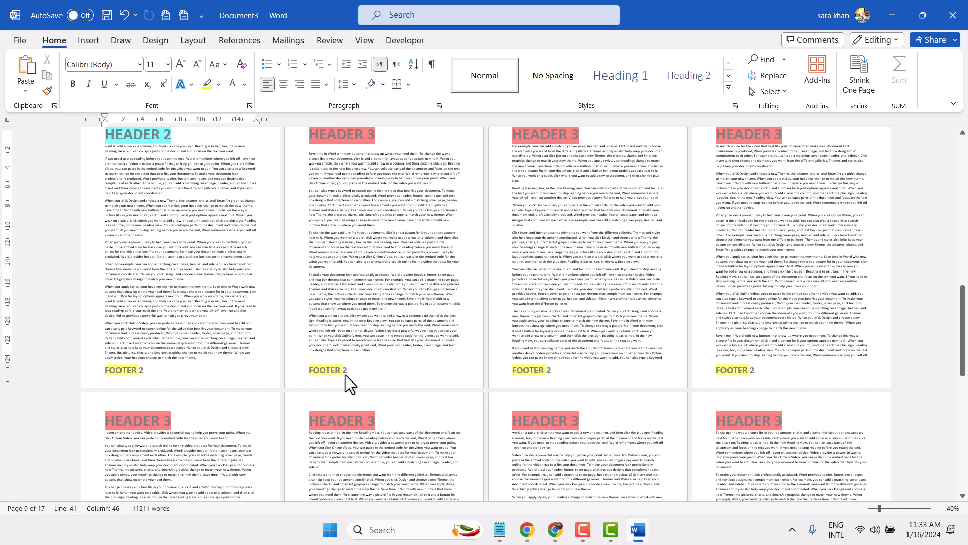
{"action": "triple_click", "coordinate": [369, 371]}
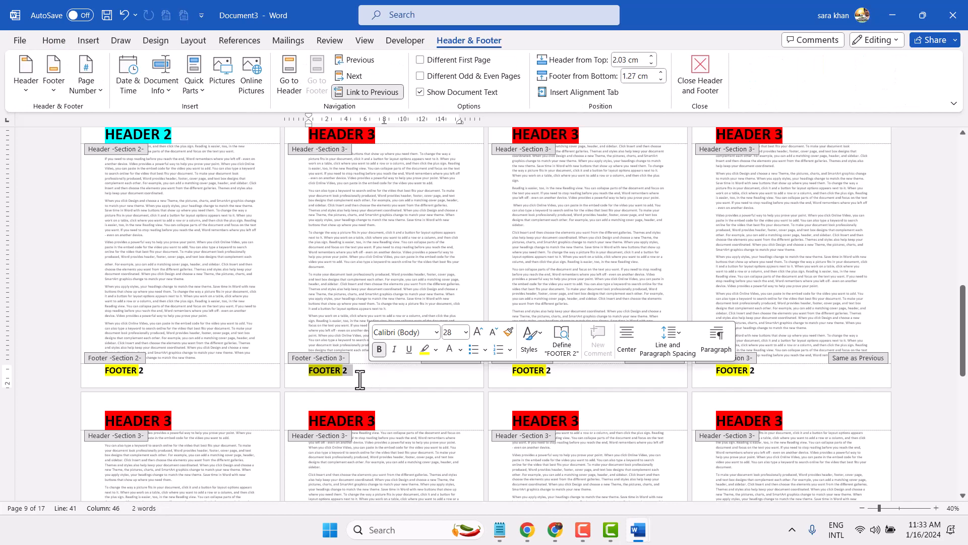
{"action": "left_click", "coordinate": [363, 94]}
{"action": "scroll", "coordinate": [370, 379], "scroll_direction": "up", "scroll_amount": 3}
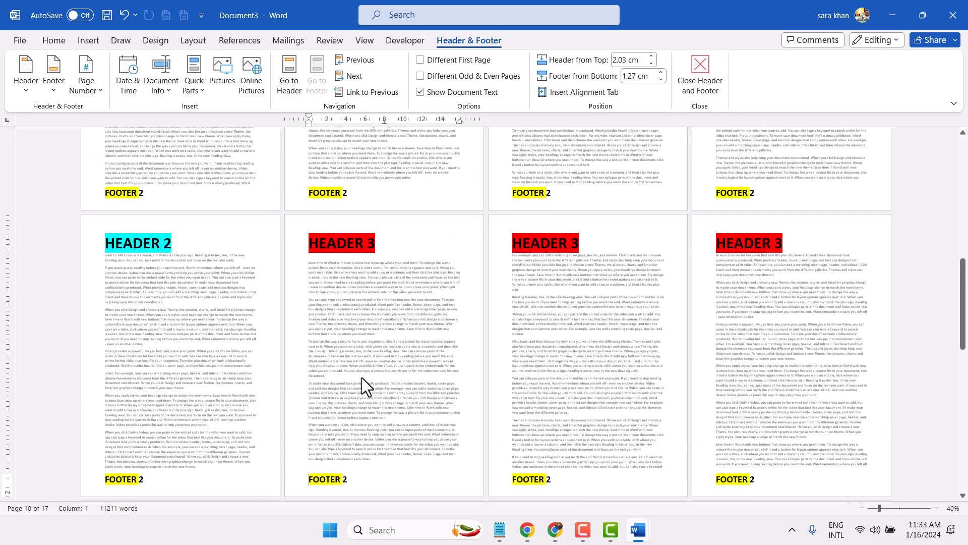
{"action": "double_click", "coordinate": [362, 377]}
{"action": "scroll", "coordinate": [368, 425], "scroll_direction": "down", "scroll_amount": 1}
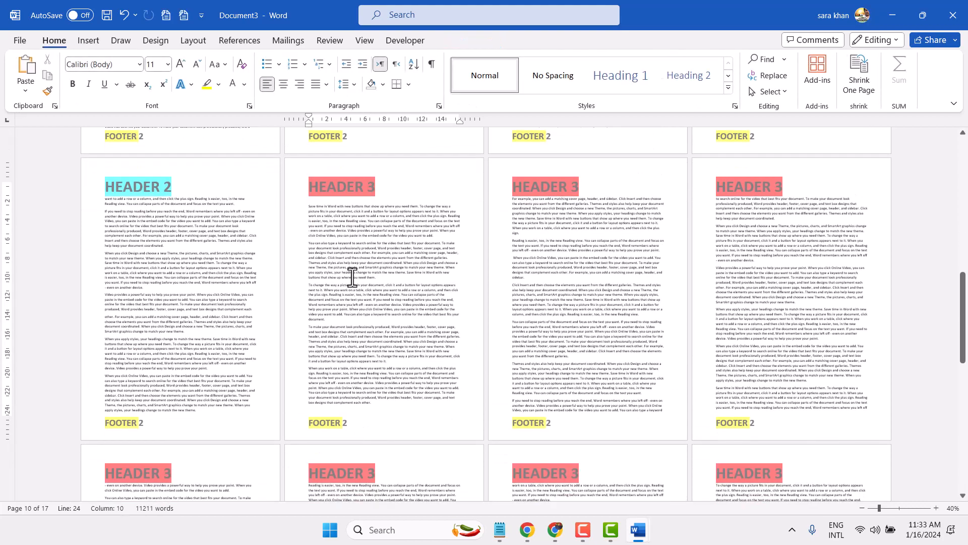
{"action": "scroll", "coordinate": [348, 323], "scroll_direction": "down", "scroll_amount": 1}
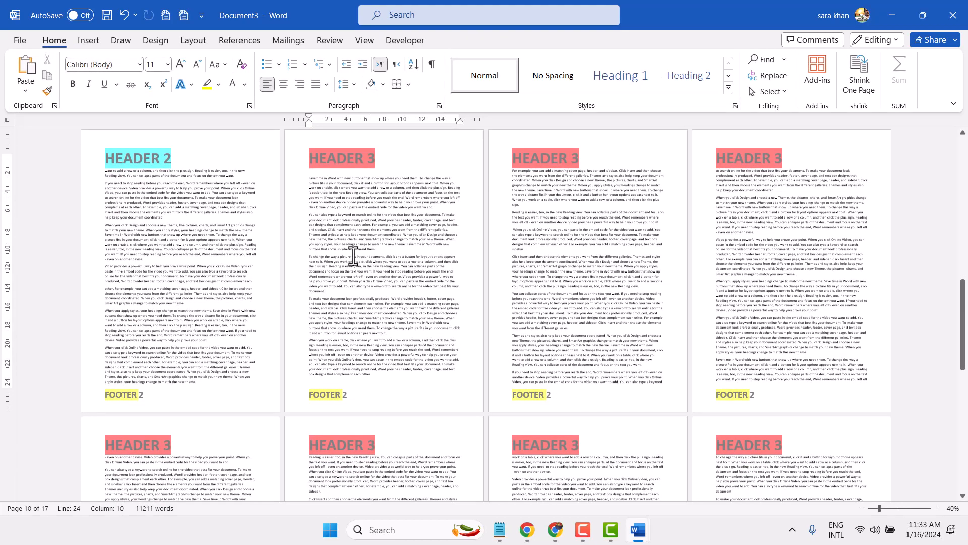
Change the section 3 footer on page 10 to "FOOTER 3", close footer editing, and check the footers through the last page
{"action": "double_click", "coordinate": [349, 398]}
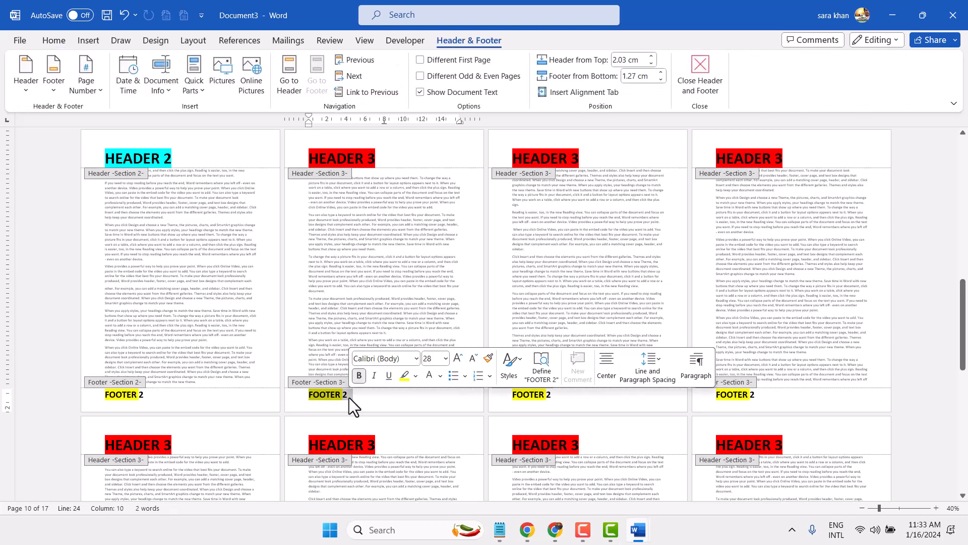
{"action": "key", "text": "BackSpace"}
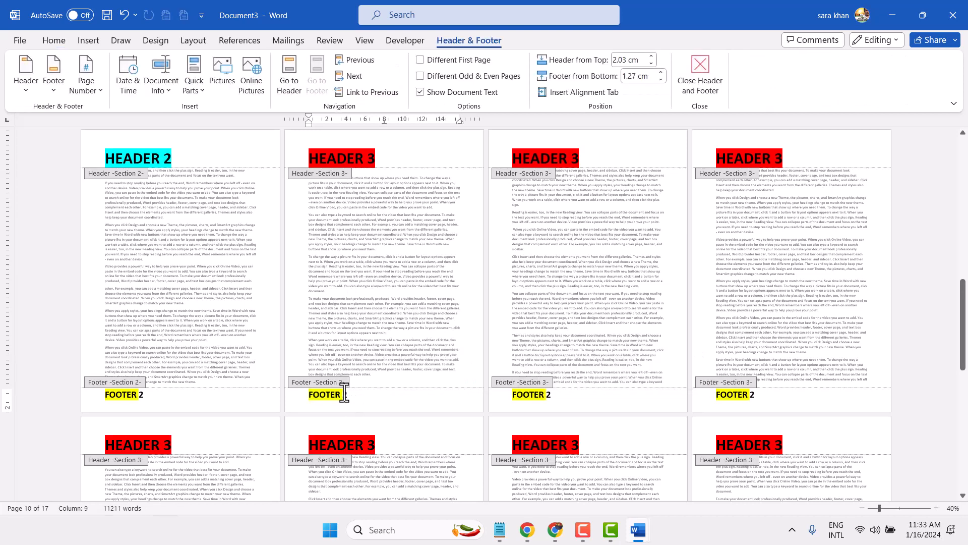
{"action": "double_click", "coordinate": [347, 392]}
{"action": "type", "text": "3"}
{"action": "double_click", "coordinate": [376, 277]}
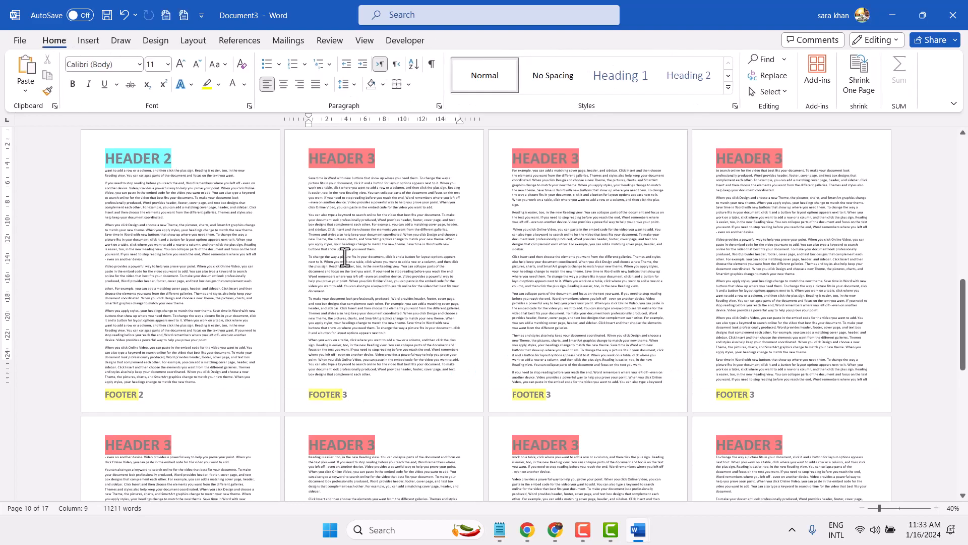
{"action": "scroll", "coordinate": [342, 255], "scroll_direction": "down", "scroll_amount": 3}
{"action": "scroll", "coordinate": [341, 253], "scroll_direction": "down", "scroll_amount": 3}
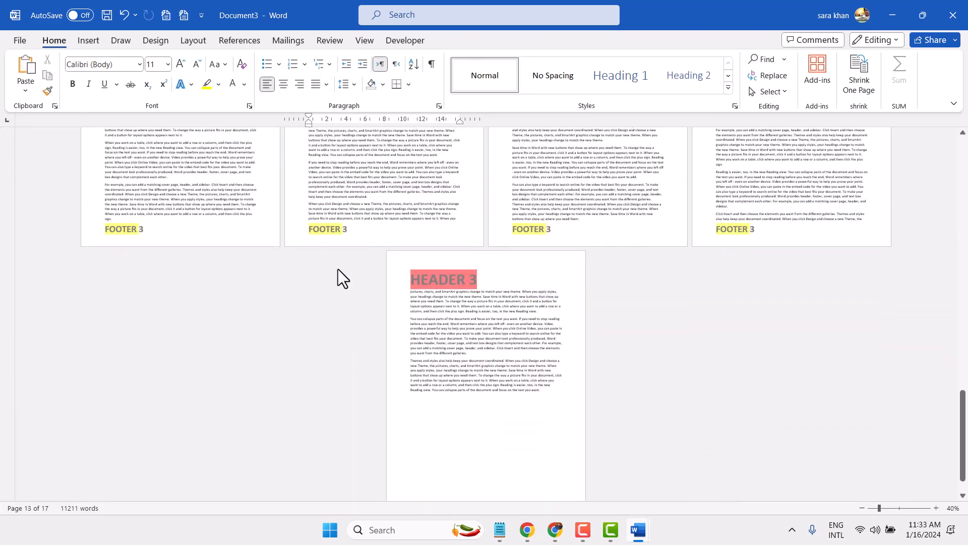